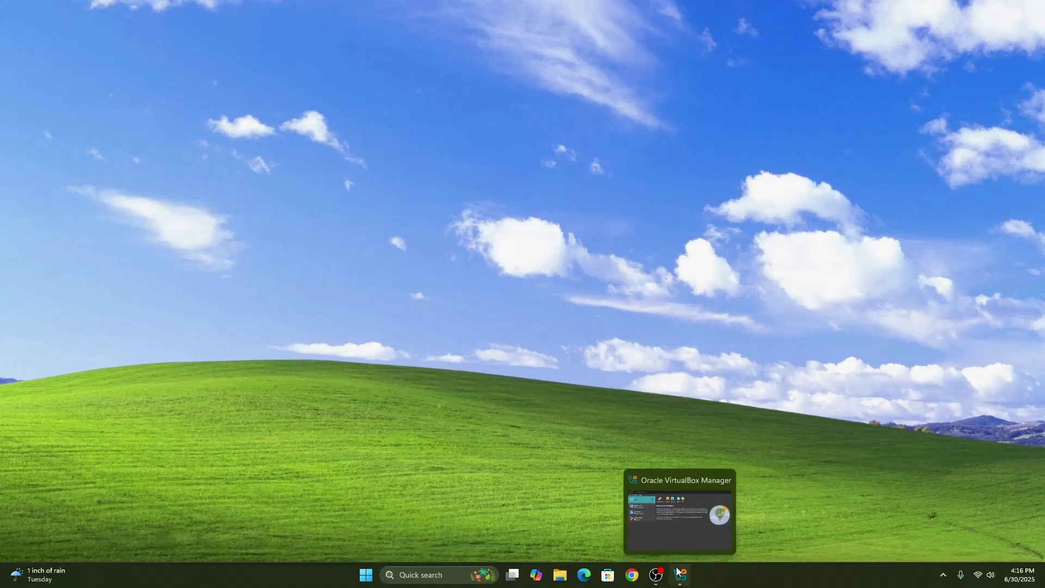
Step: Open Chrome with the second listed profile and go to Microsoft's Download Windows 11 page
mouse_move(656, 581)
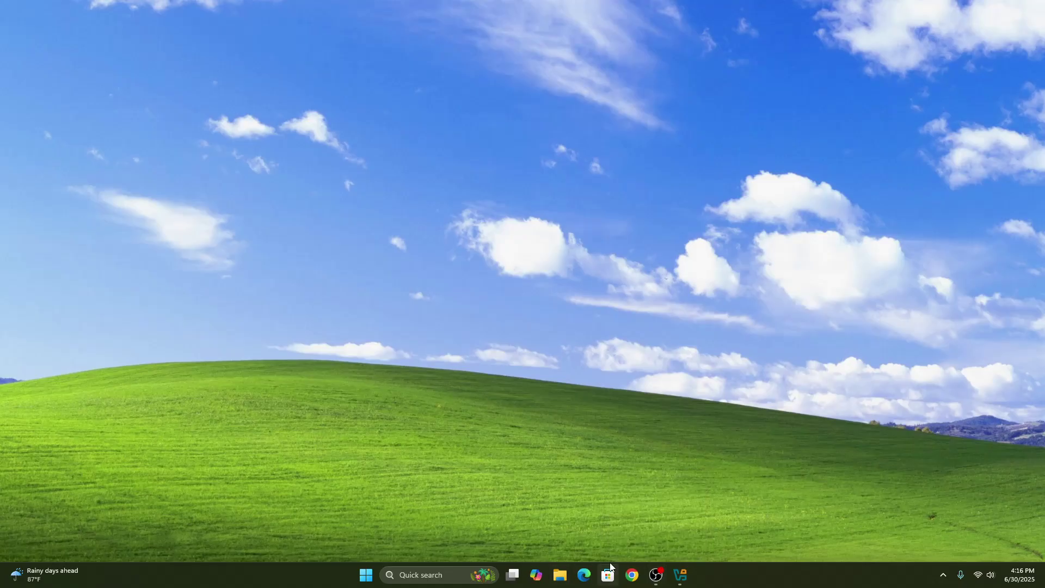
left_click(635, 576)
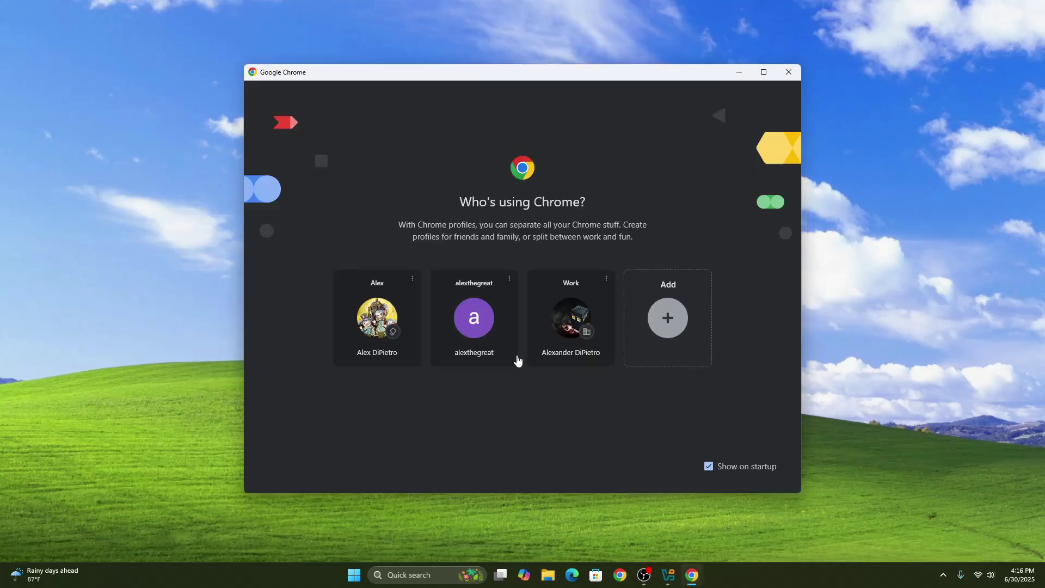
left_click(503, 351)
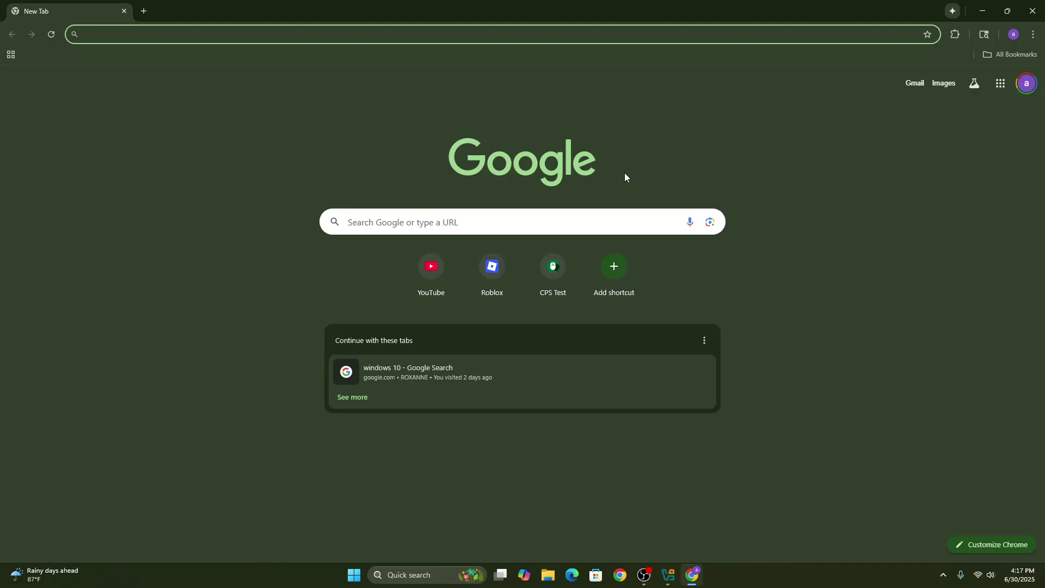
type("Windows")
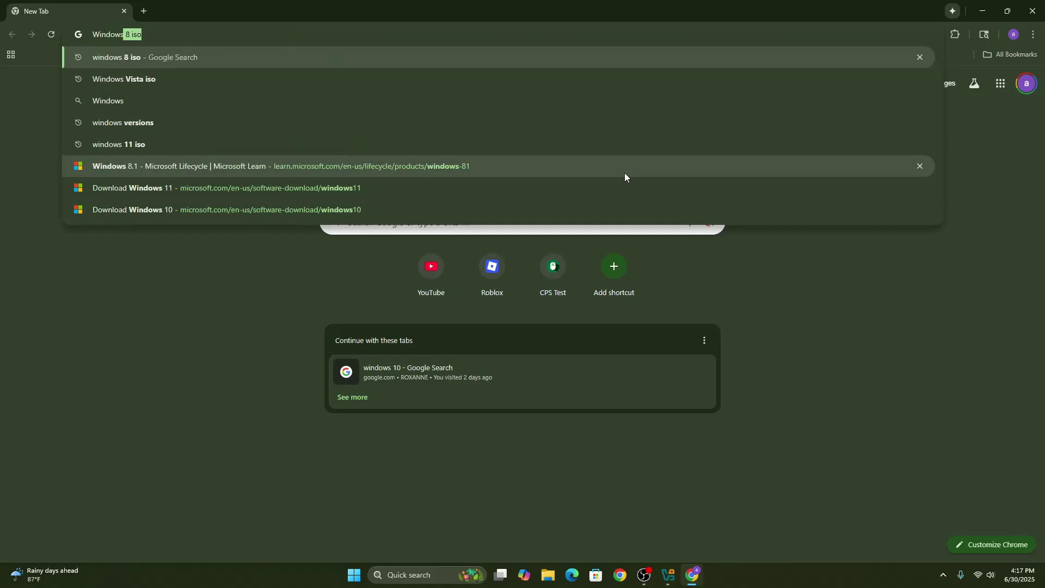
type(" 11")
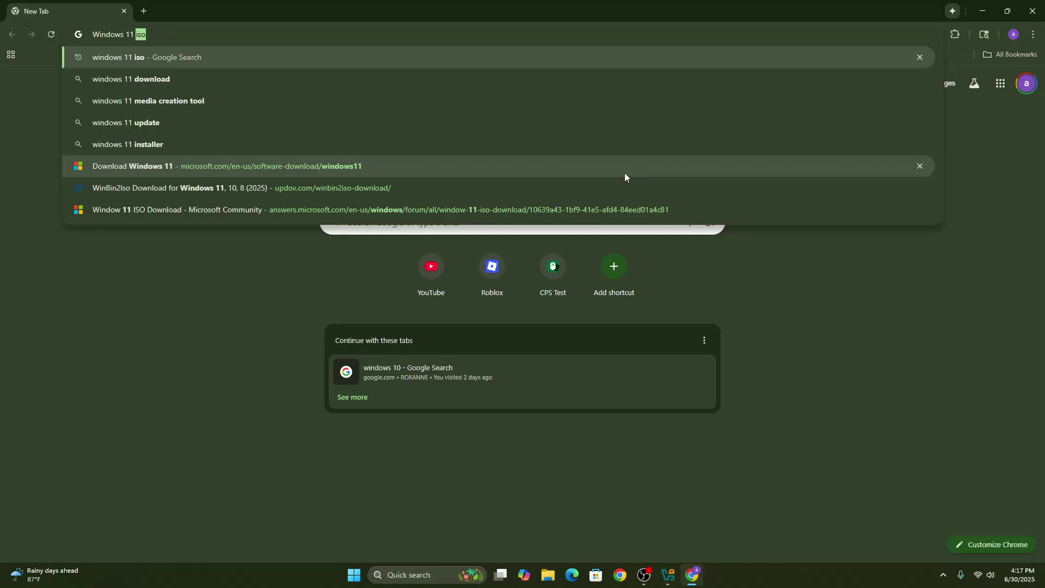
left_click(635, 168)
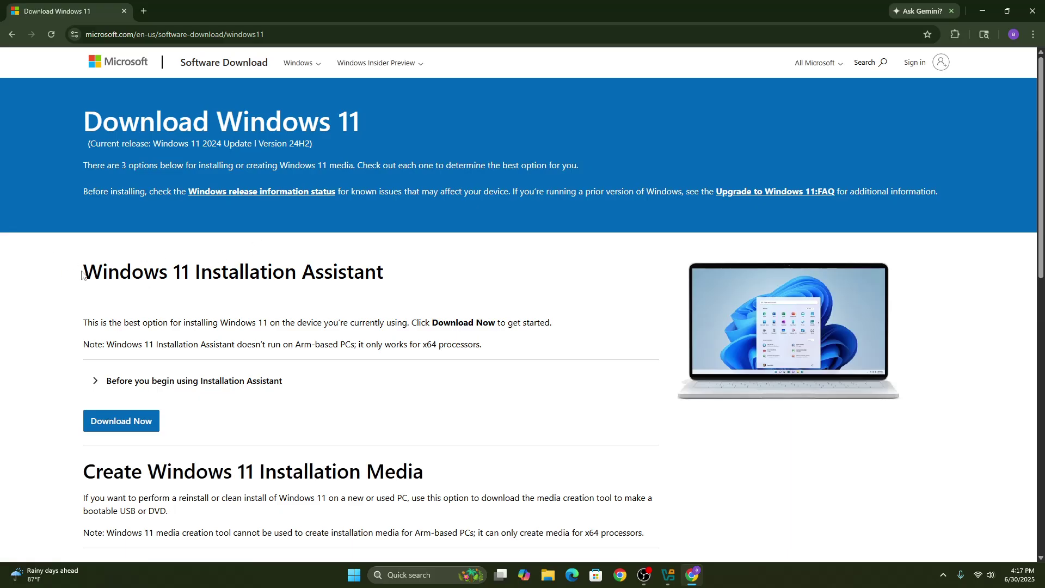
Step: Examine the Installation Assistant, installation media and x64 disk image (ISO) options, including the notes on using the media creation tool
left_click_drag(82, 271, 486, 264)
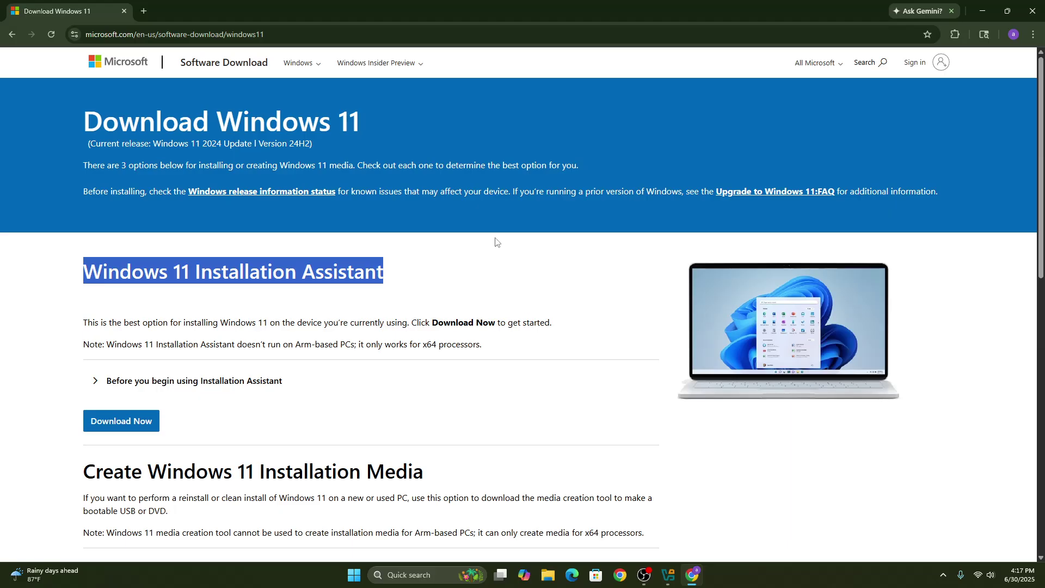
left_click(492, 238)
scroll(297, 289, "down", 1)
scroll(297, 289, "down", 4)
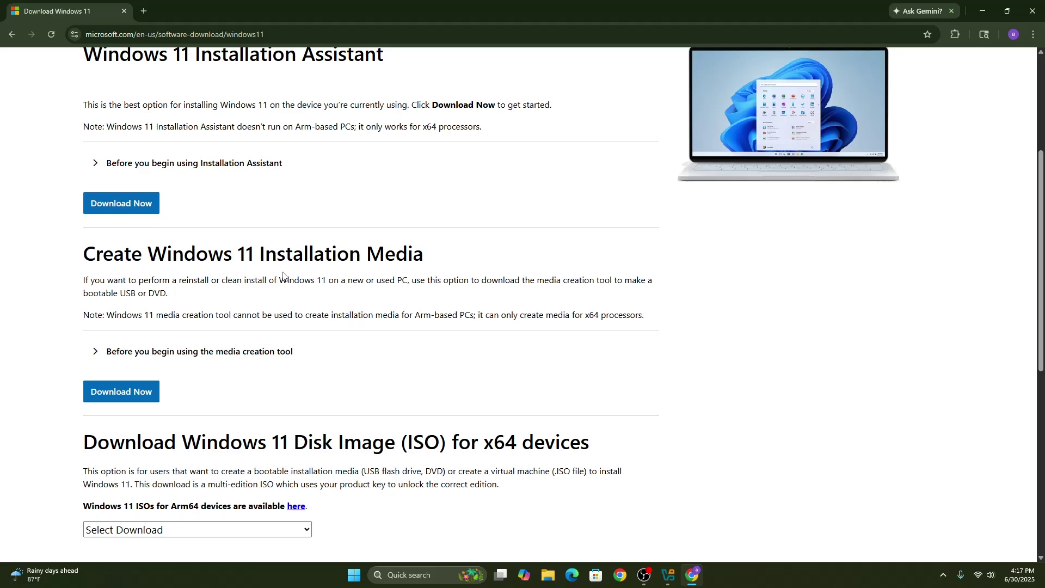
scroll(228, 274, "down", 4)
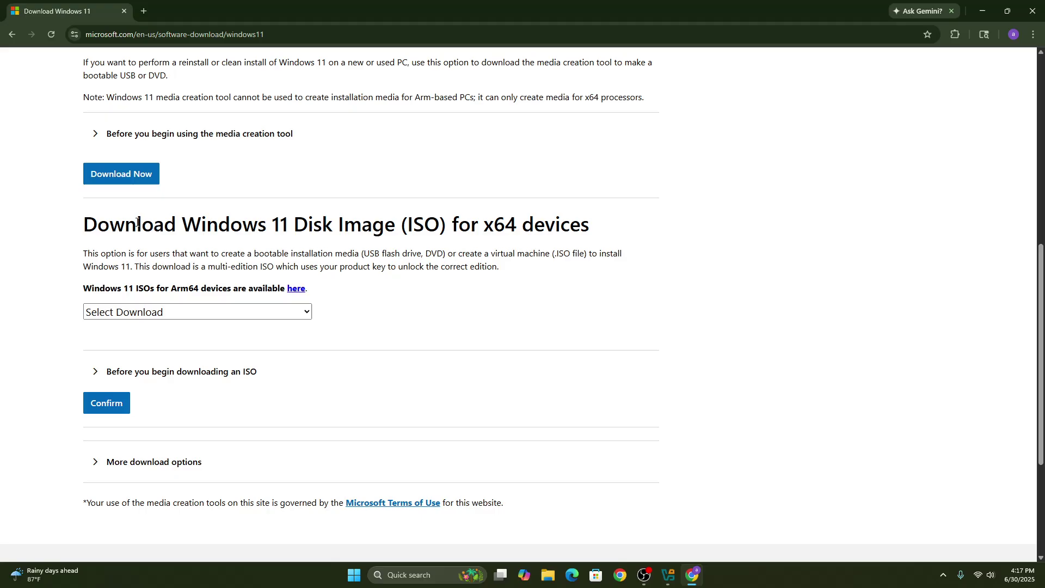
left_click_drag(233, 269, 502, 273)
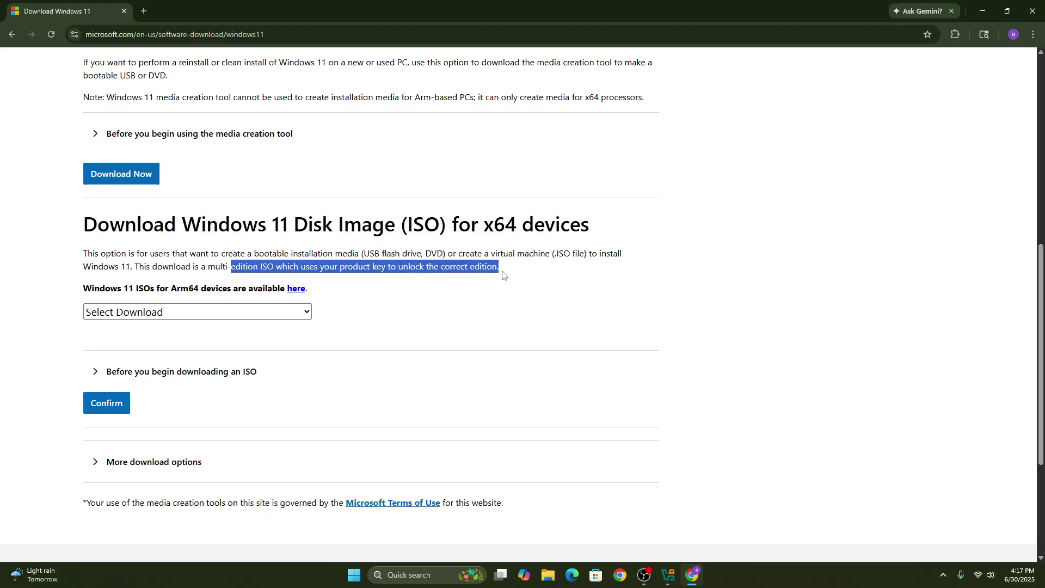
left_click(538, 321)
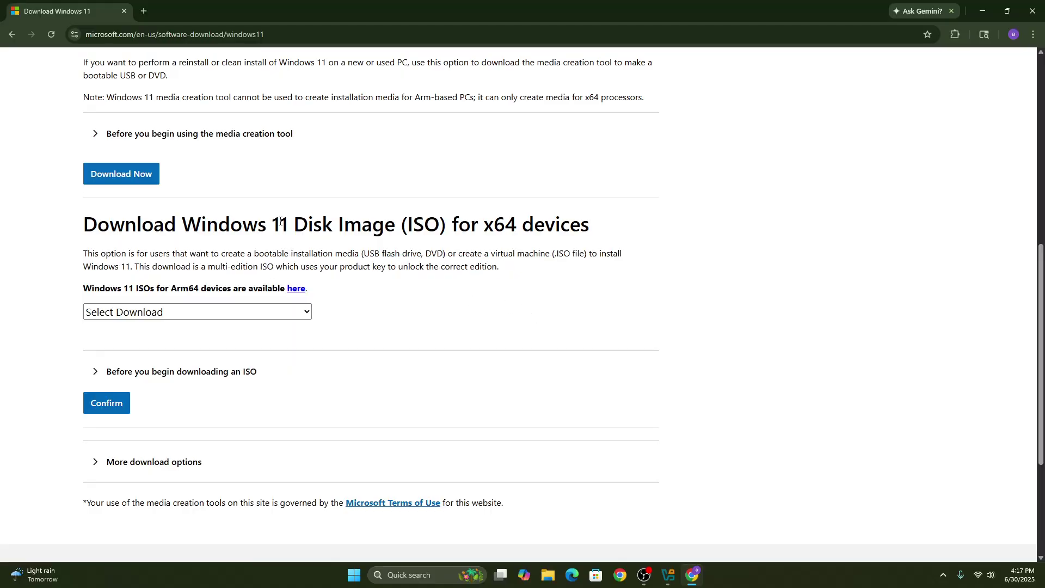
scroll(275, 224, "up", 1)
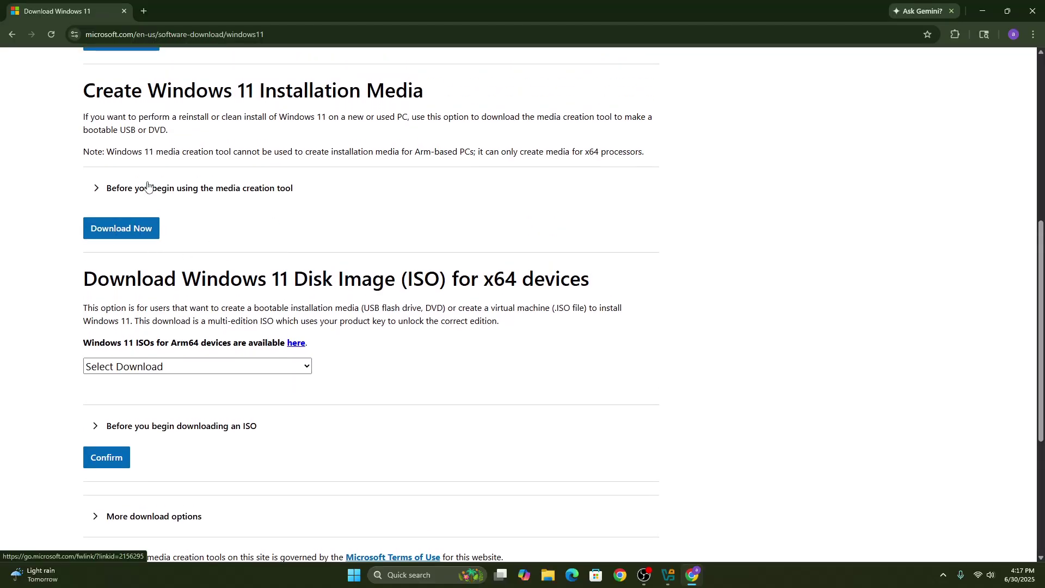
scroll(163, 171, "up", 1)
left_click_drag(224, 151, 444, 154)
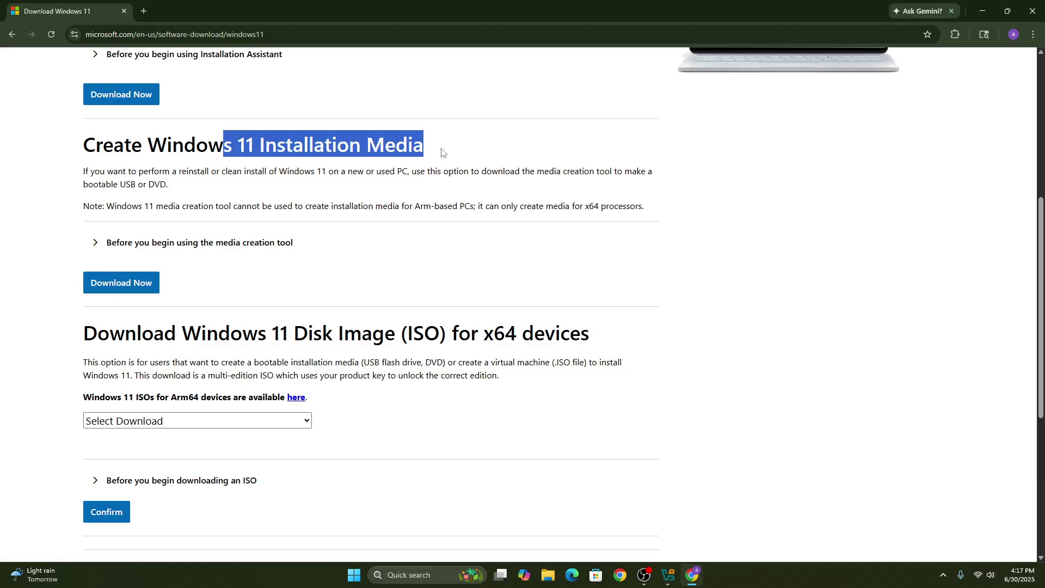
left_click(346, 242)
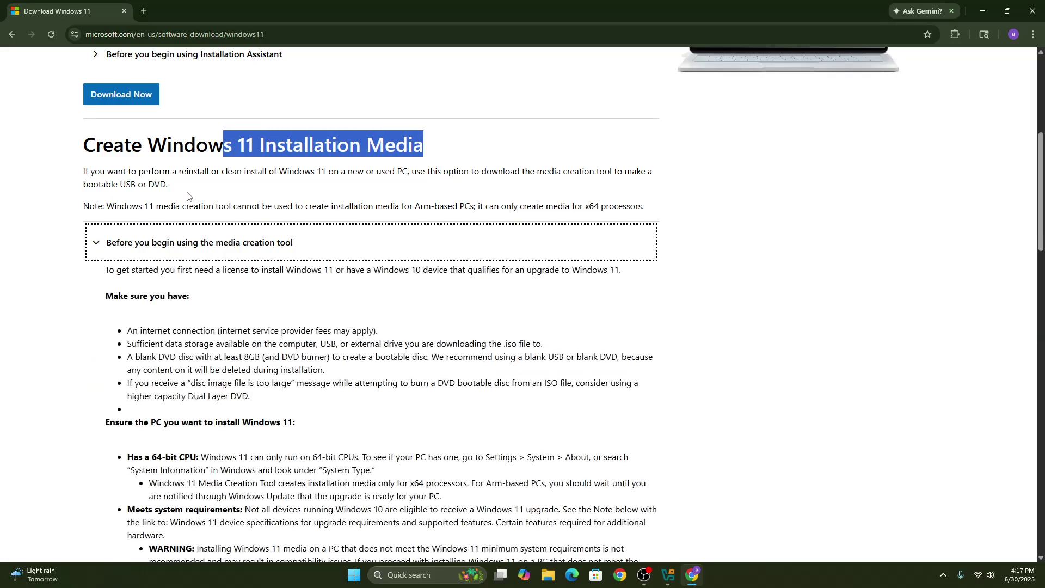
Step: Search Google for "windows 10" and look at the installation media option on Microsoft's Windows 10 download page
left_click(12, 35)
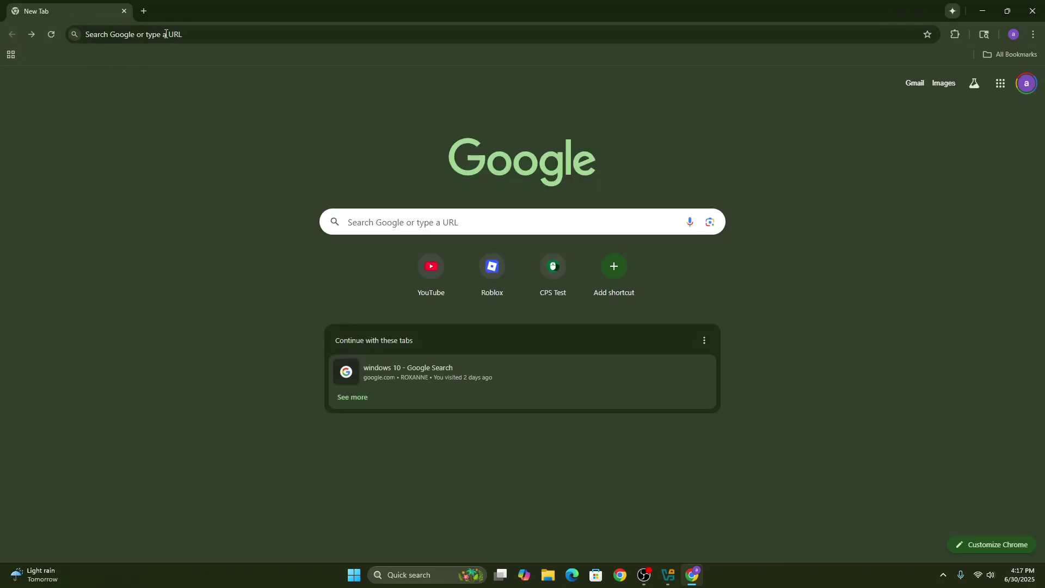
left_click(203, 35)
type("windows 10")
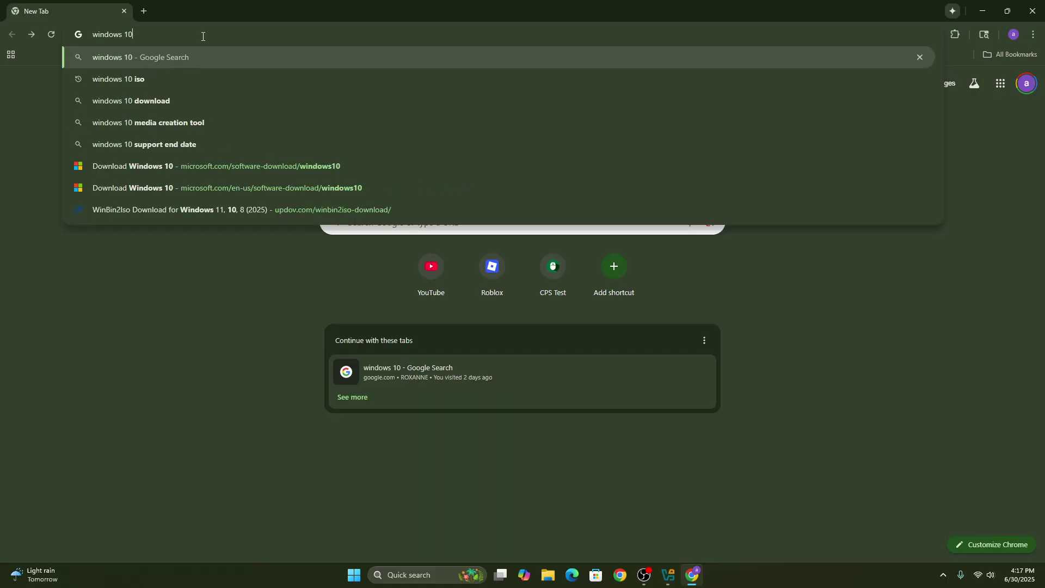
key("Return")
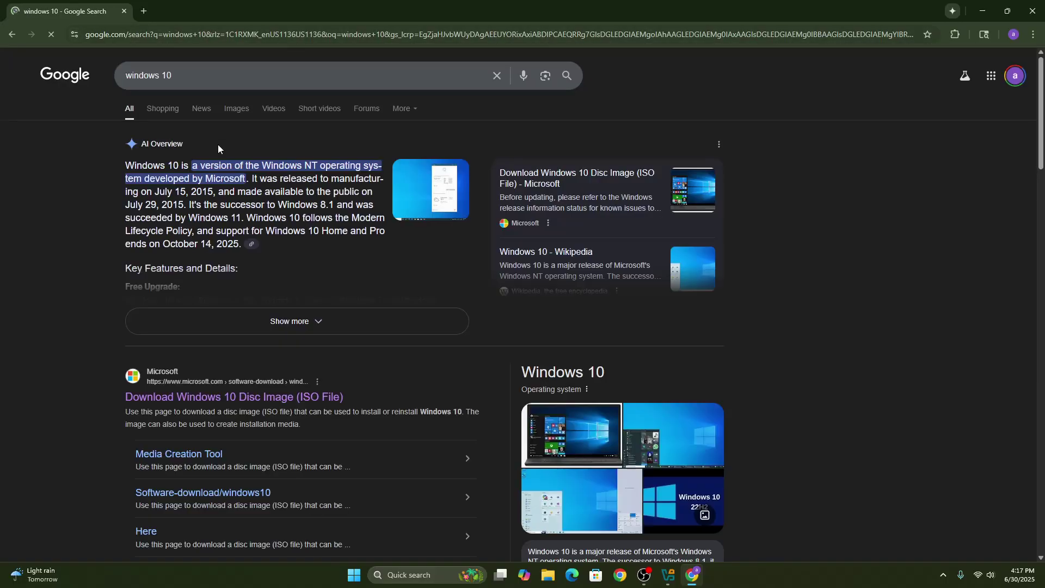
left_click(279, 397)
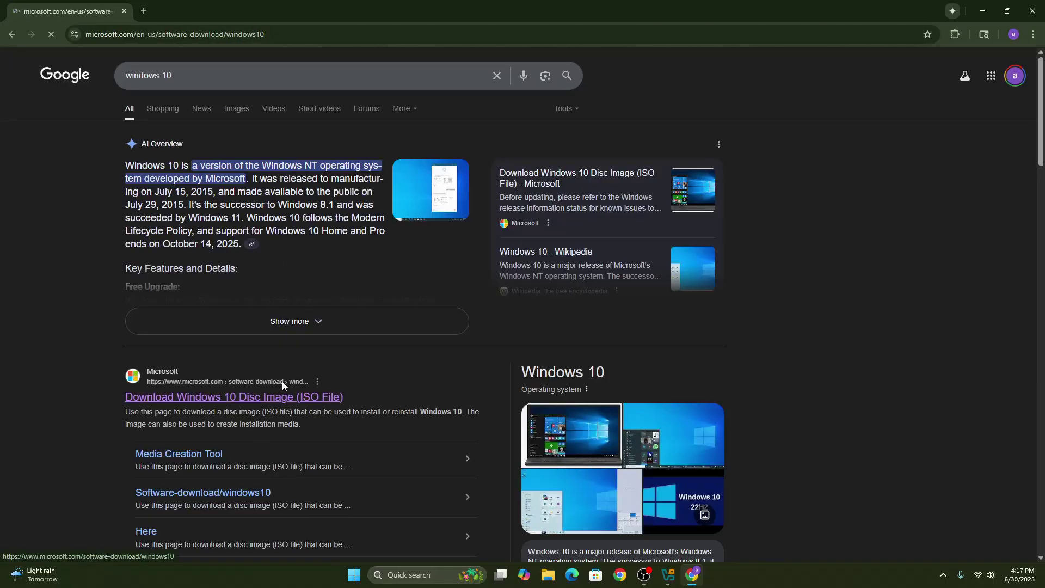
scroll(131, 424, "down", 2)
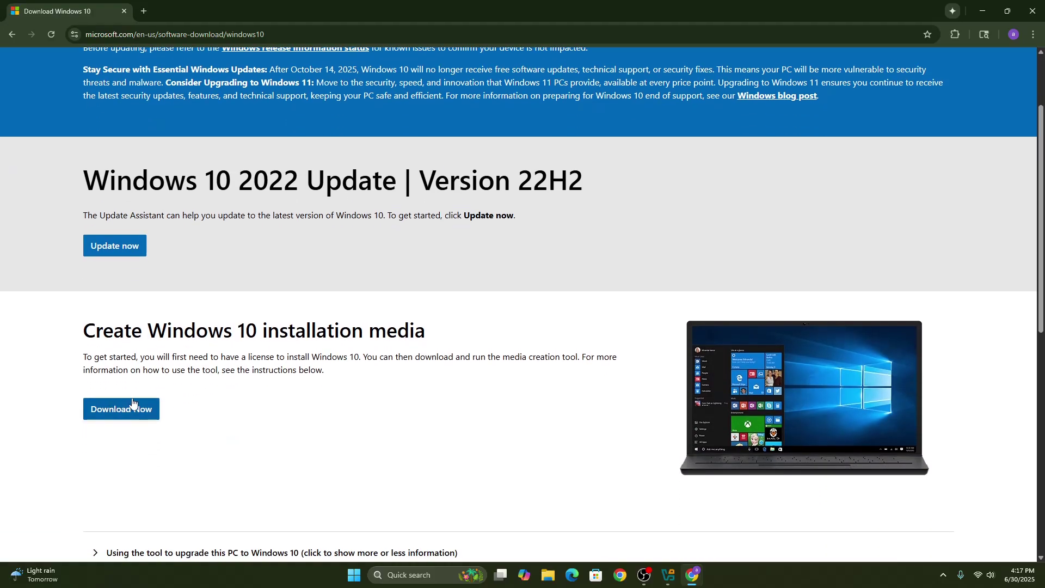
left_click(16, 37)
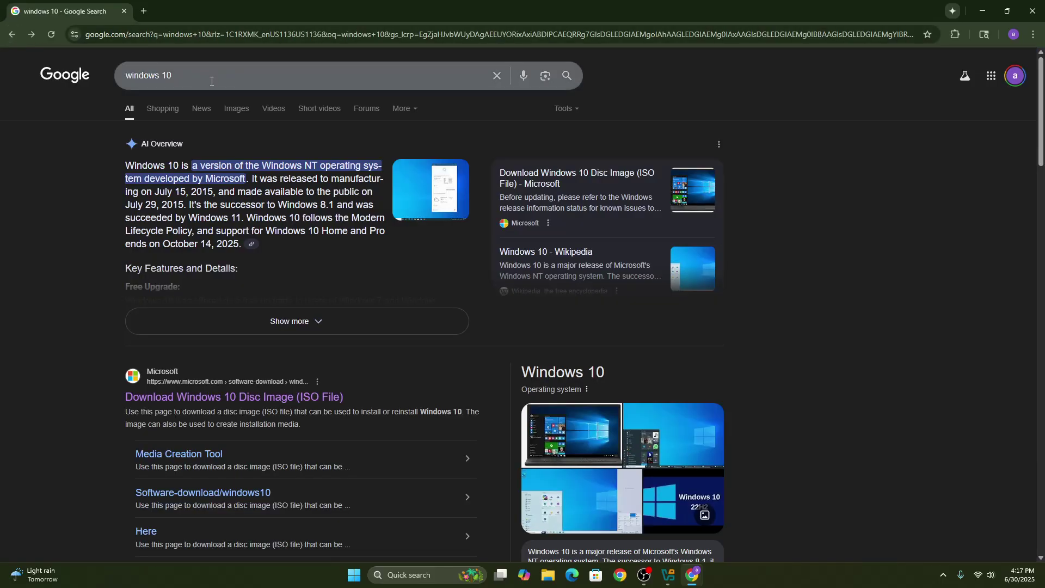
Step: Search Google for "windows 11" and open Microsoft's Download Windows 11 page from the results
left_click(231, 85)
type("1")
key("Return")
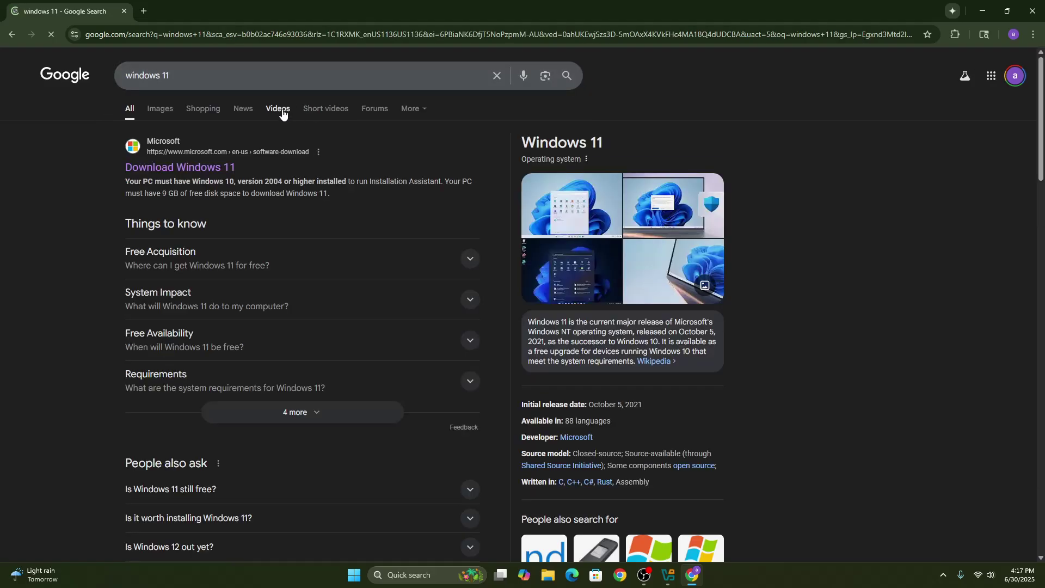
left_click(202, 167)
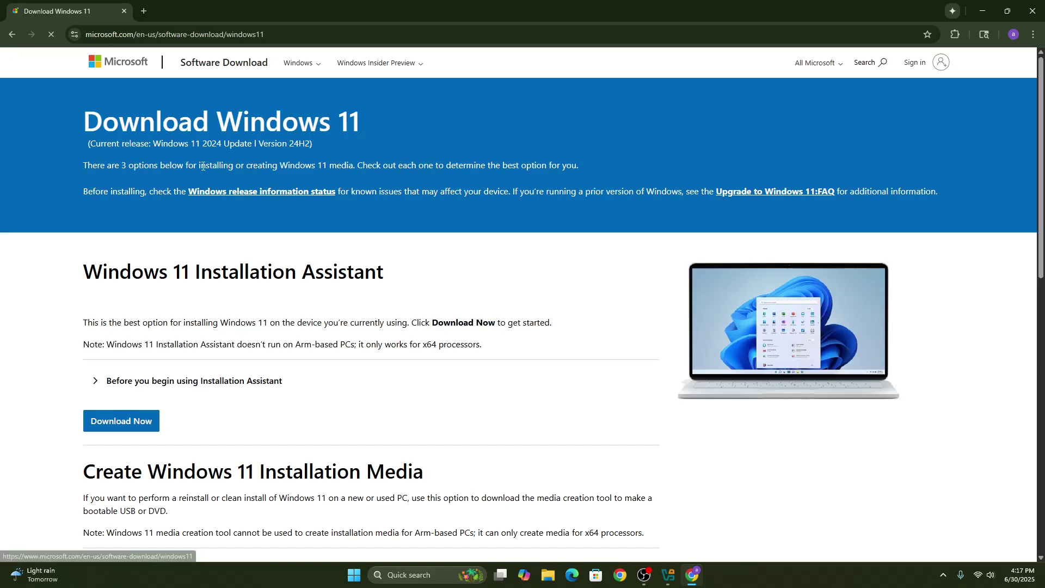
Step: Download the media creation tool from the Create Windows 11 Installation Media section and launch it
scroll(180, 435, "down", 2)
scroll(163, 463, "down", 1)
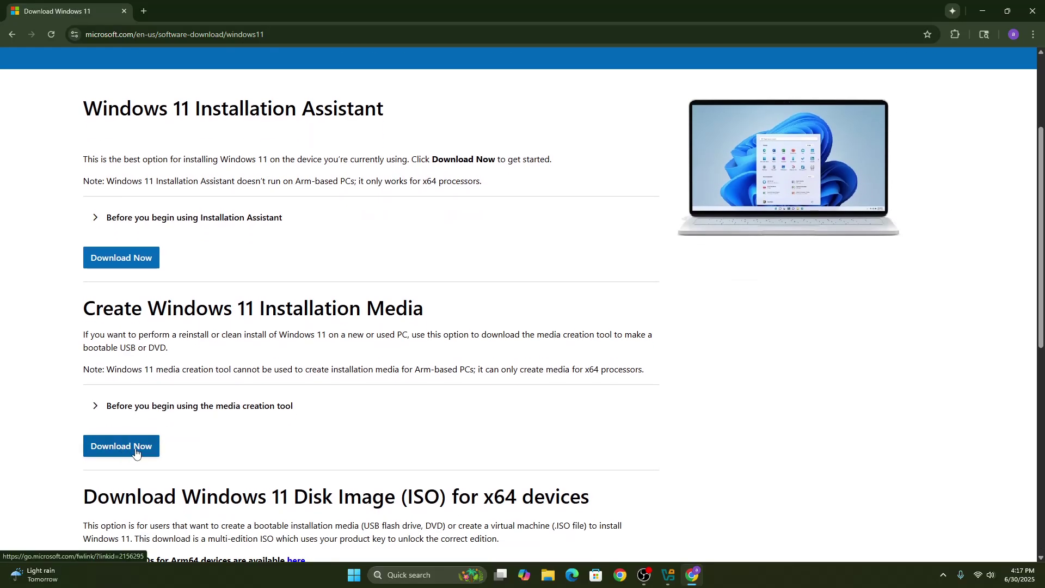
left_click(123, 454)
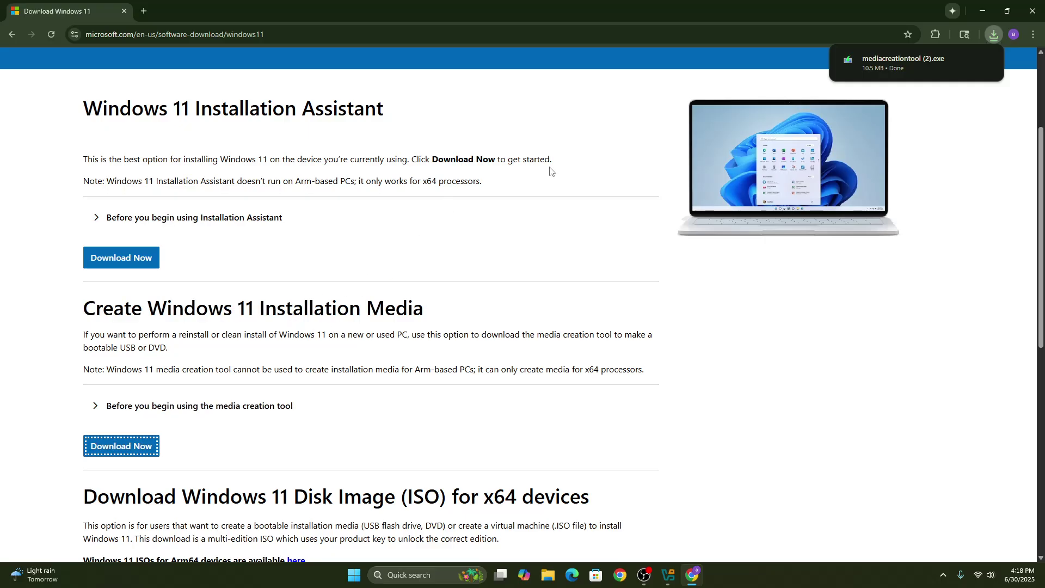
mouse_move(898, 70)
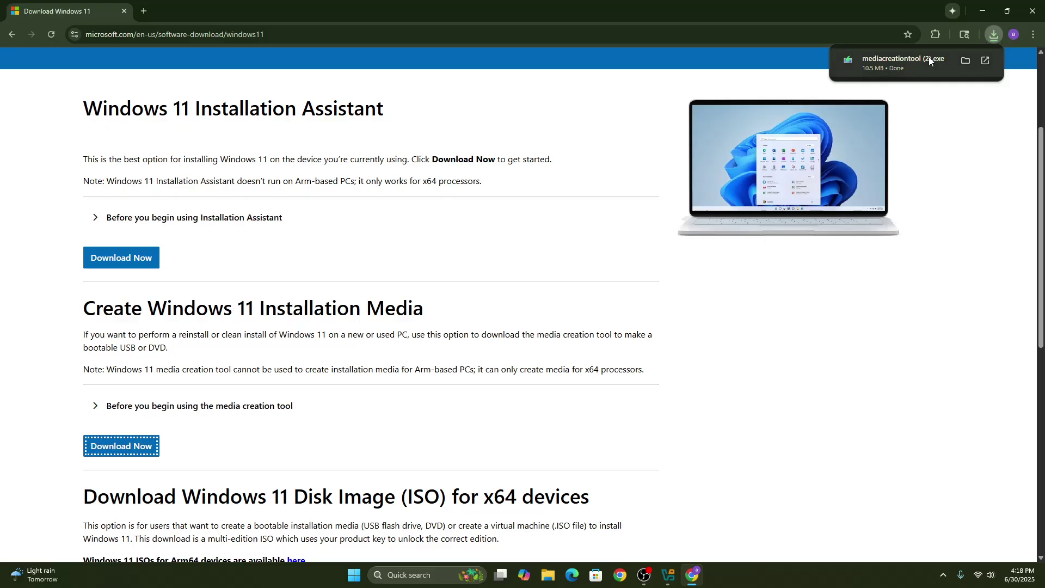
left_click(910, 65)
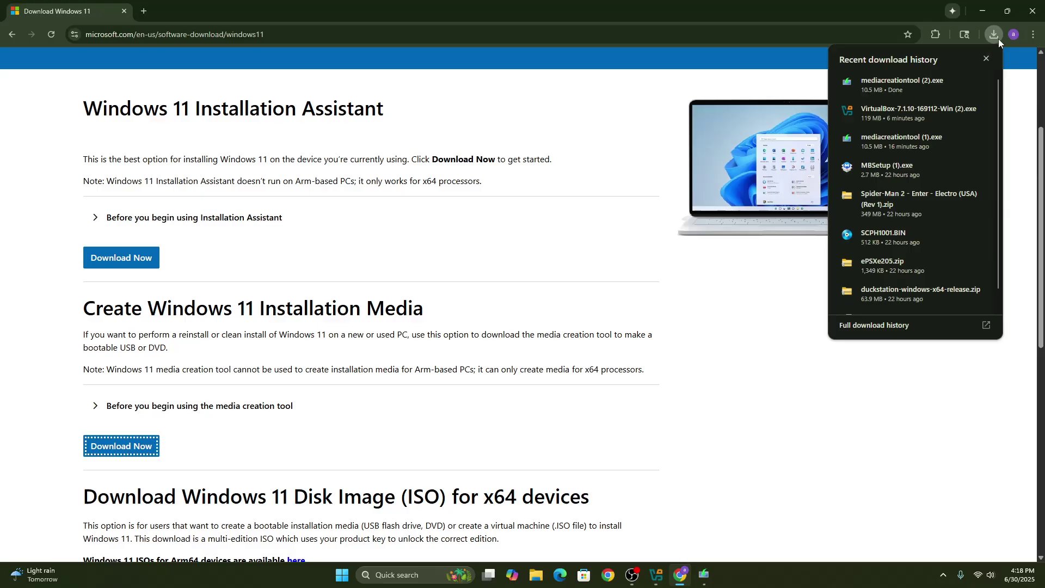
left_click(996, 36)
left_click(704, 574)
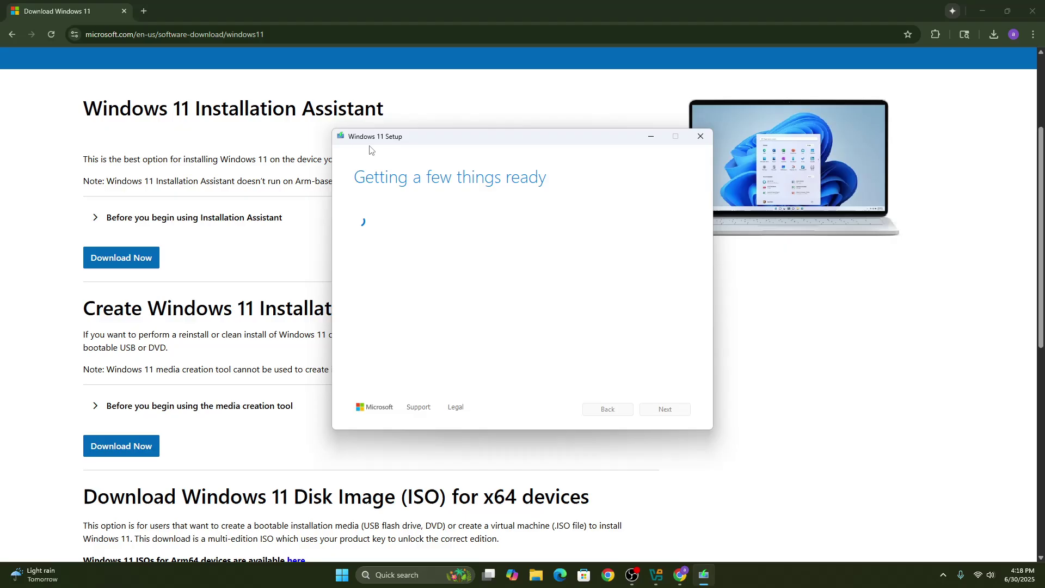
Step: Read through the media creation tool's license terms and accept them in Windows 11 Setup
left_click_drag(368, 137, 344, 137)
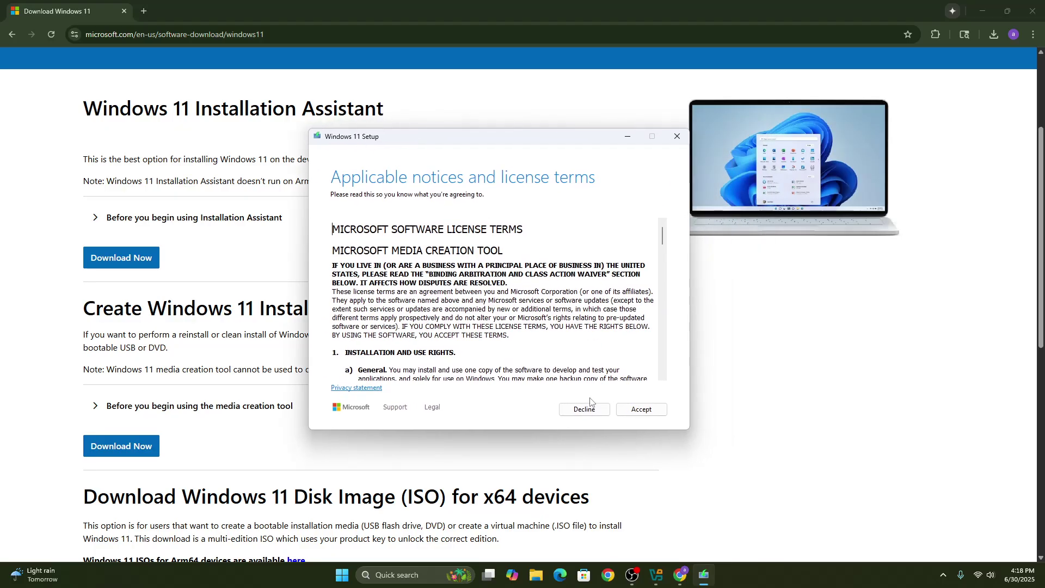
scroll(595, 332, "down", 10)
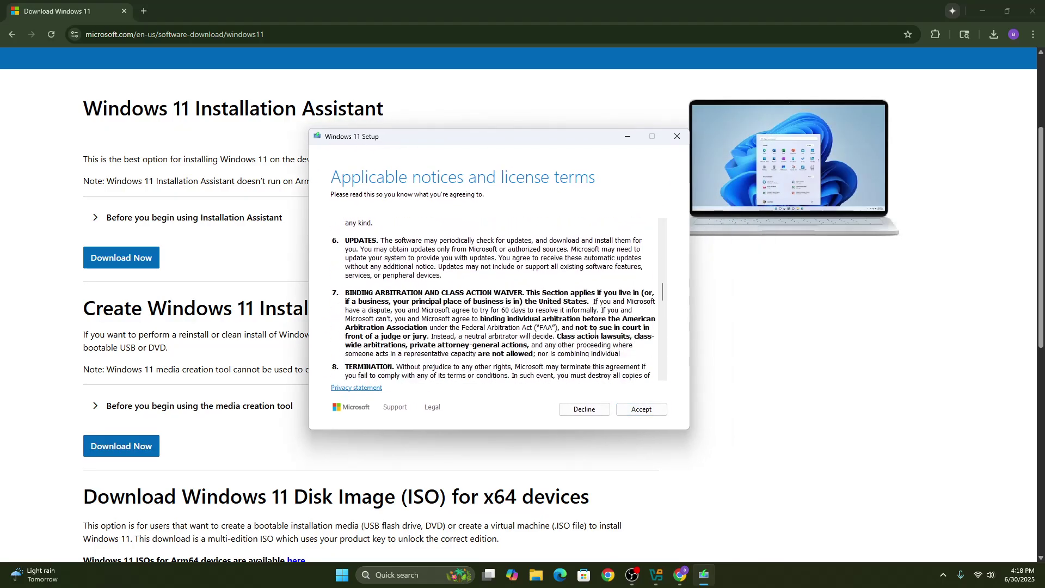
scroll(594, 332, "down", 10)
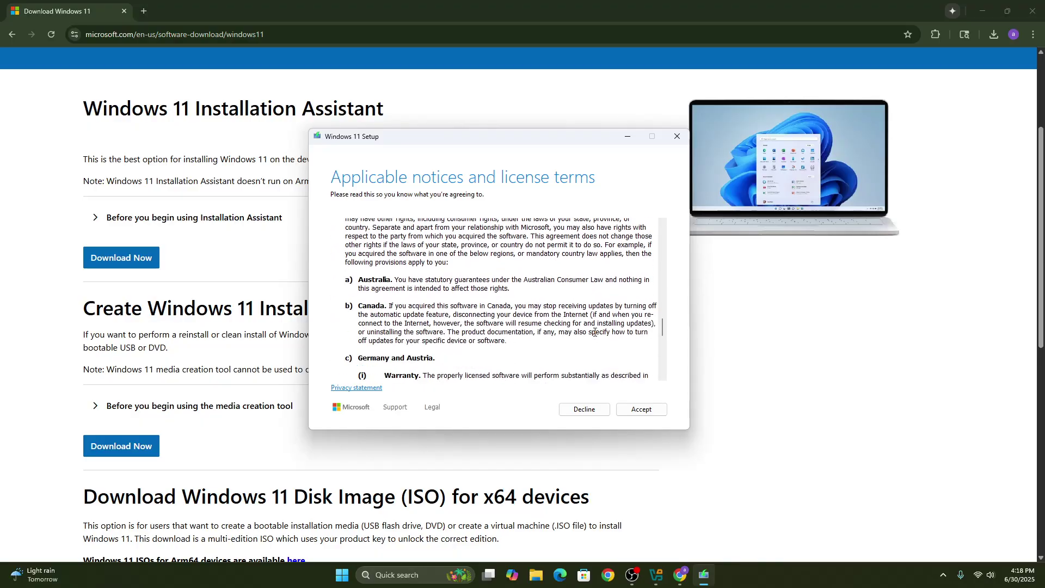
left_click(641, 409)
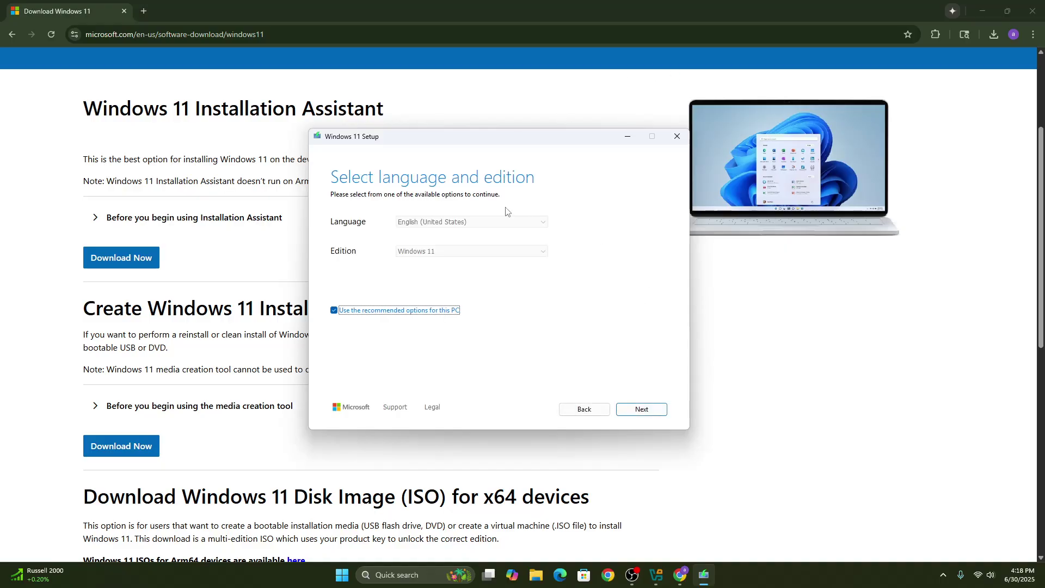
Step: Keep the recommended language and edition, and choose ISO file as the media to create
left_click(641, 410)
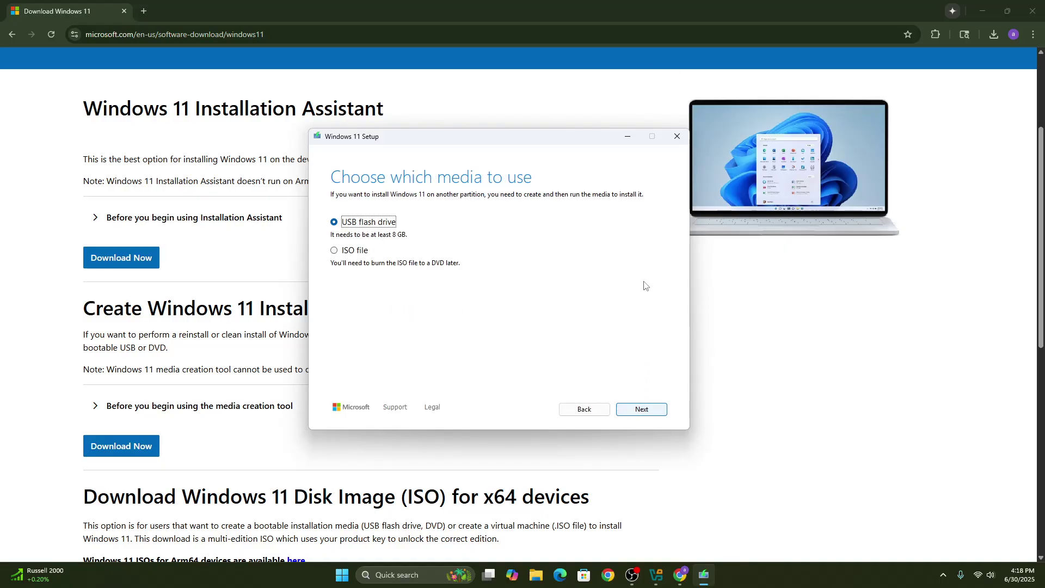
left_click(336, 251)
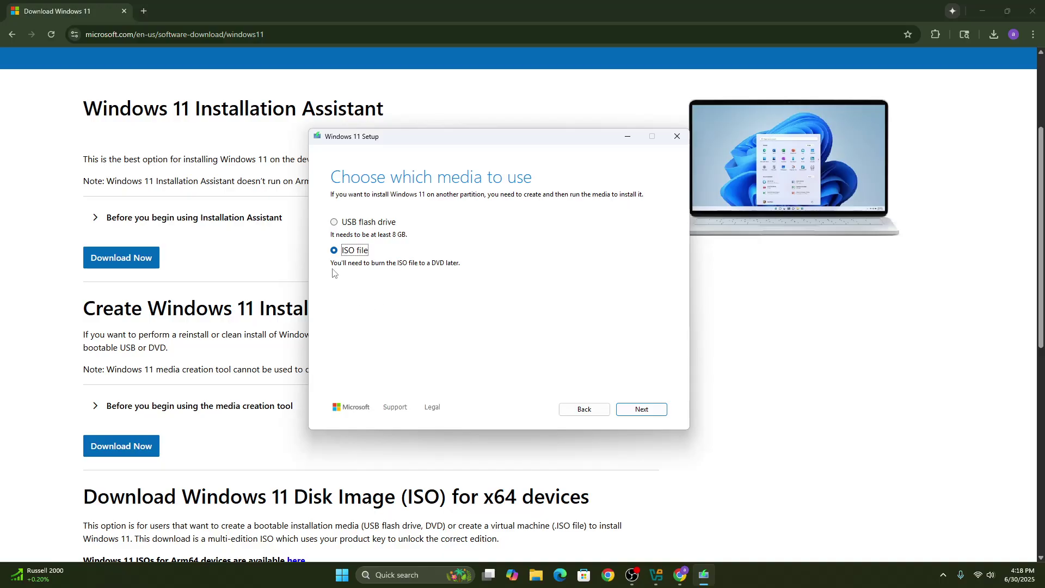
left_click(334, 223)
left_click(333, 251)
left_click(645, 412)
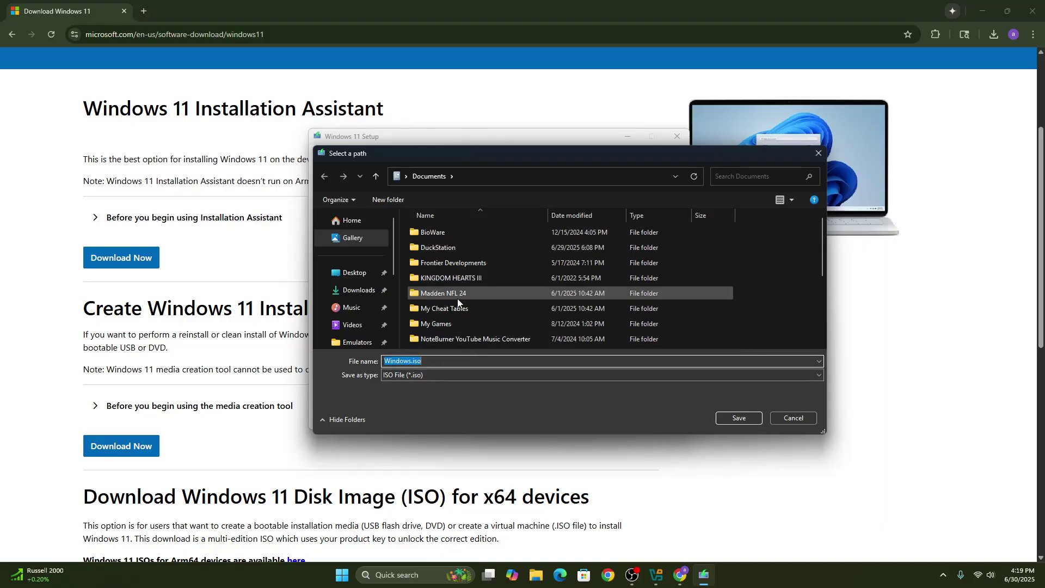
Step: Set the ISO's file name to Windows11.iso in the save dialog
scroll(479, 292, "down", 2)
scroll(483, 291, "up", 2)
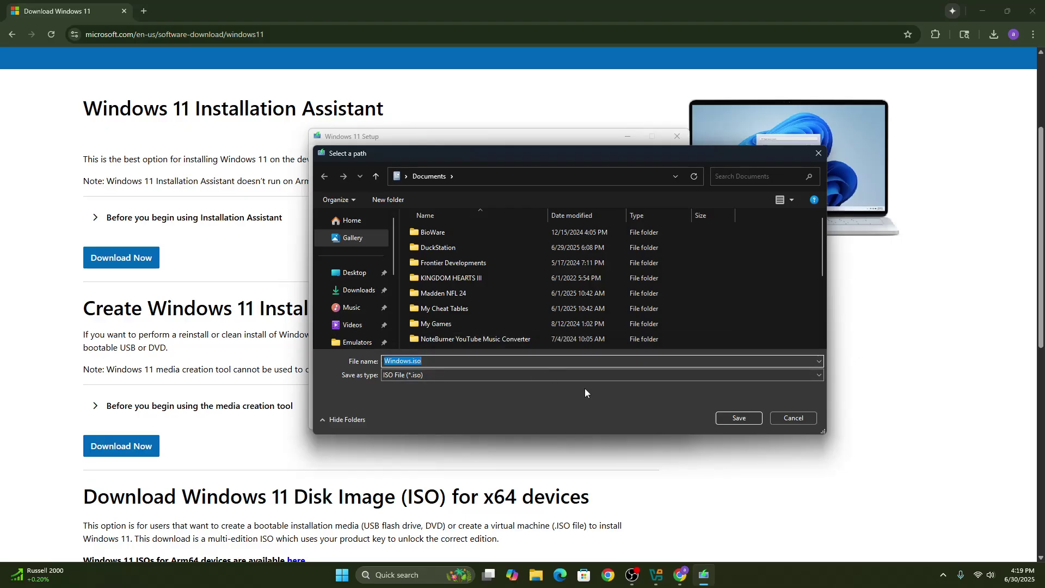
left_click(411, 360)
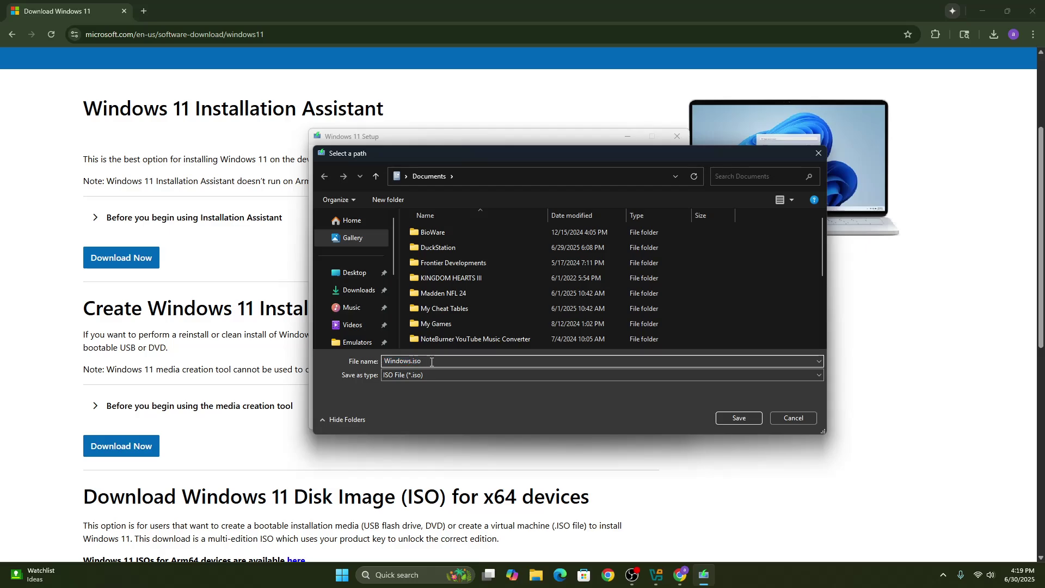
type("11")
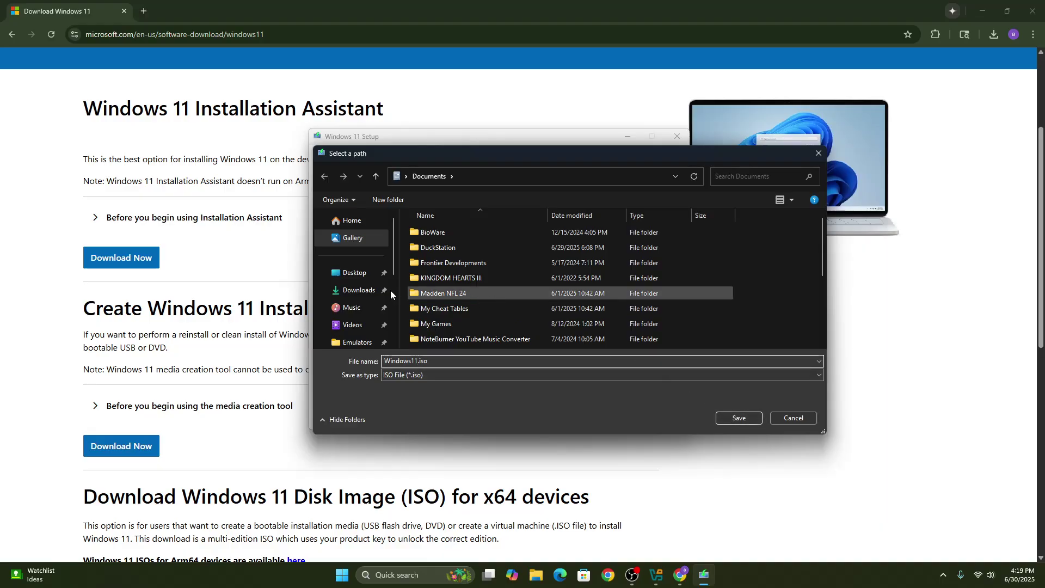
left_click(348, 220)
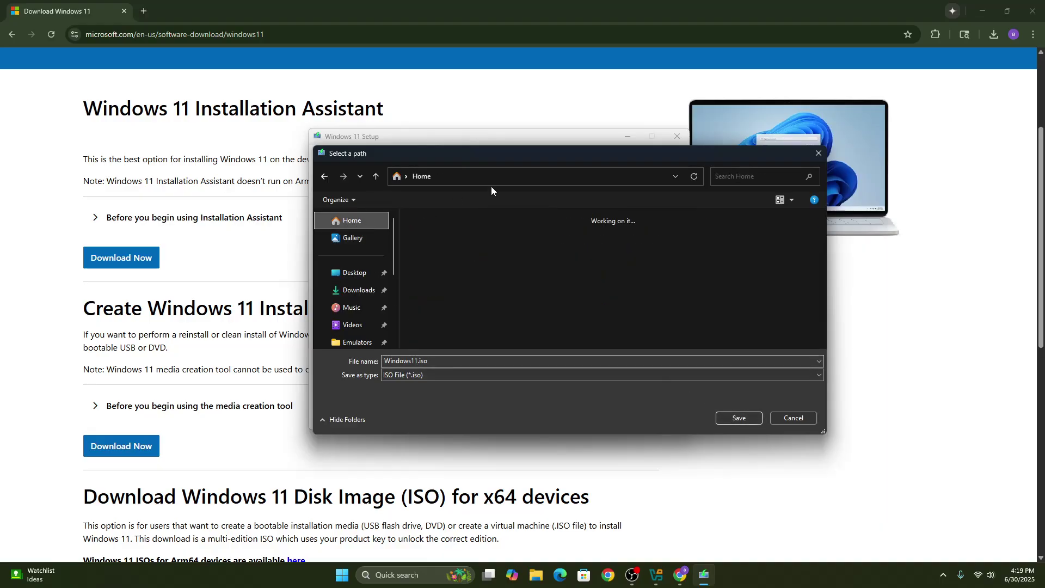
left_click(737, 178)
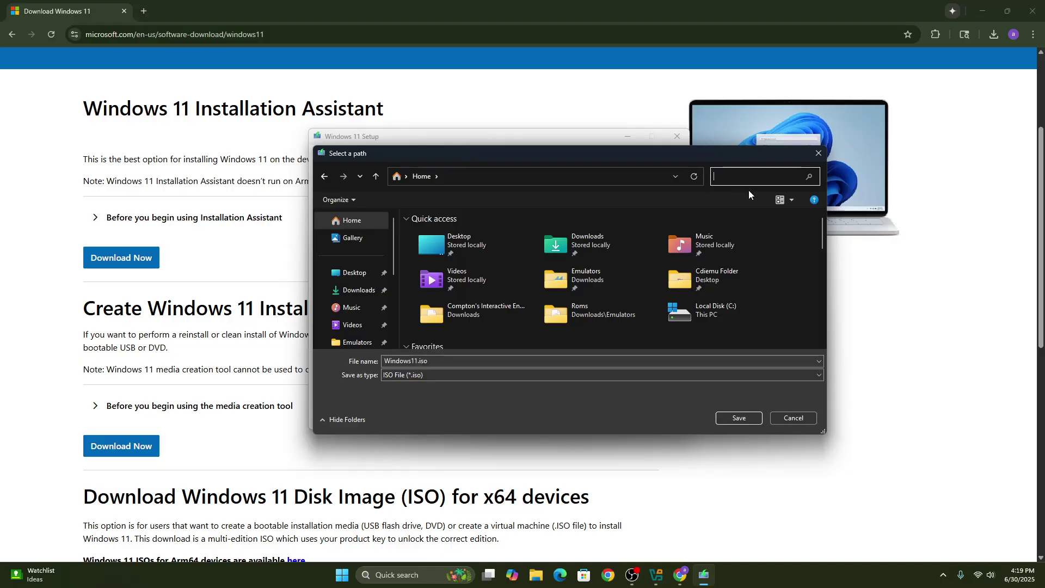
type("virtual")
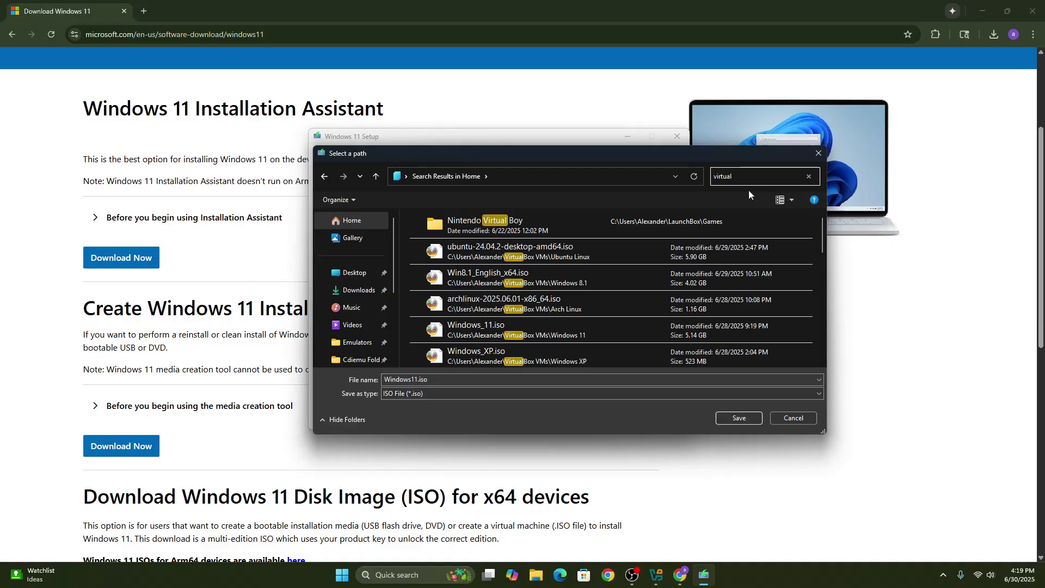
key("BackSpace")
key("BackSpace")
key("BackSpace")
key("BackSpace")
key("BackSpace")
key("BackSpace")
key("BackSpace")
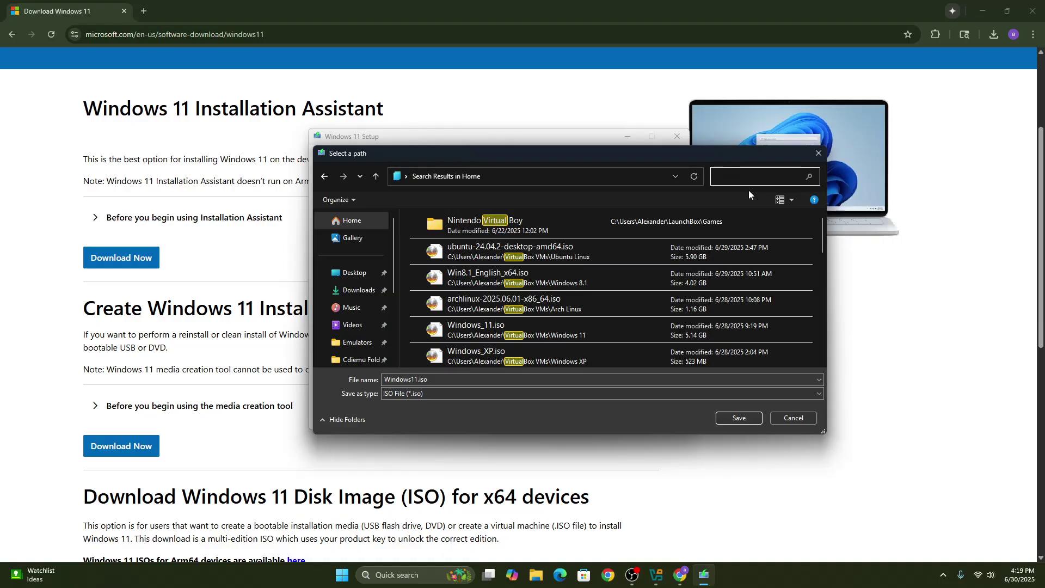
Step: Save the ISO in the Downloads folder and finish Windows 11 Setup once the download completes
left_click(357, 290)
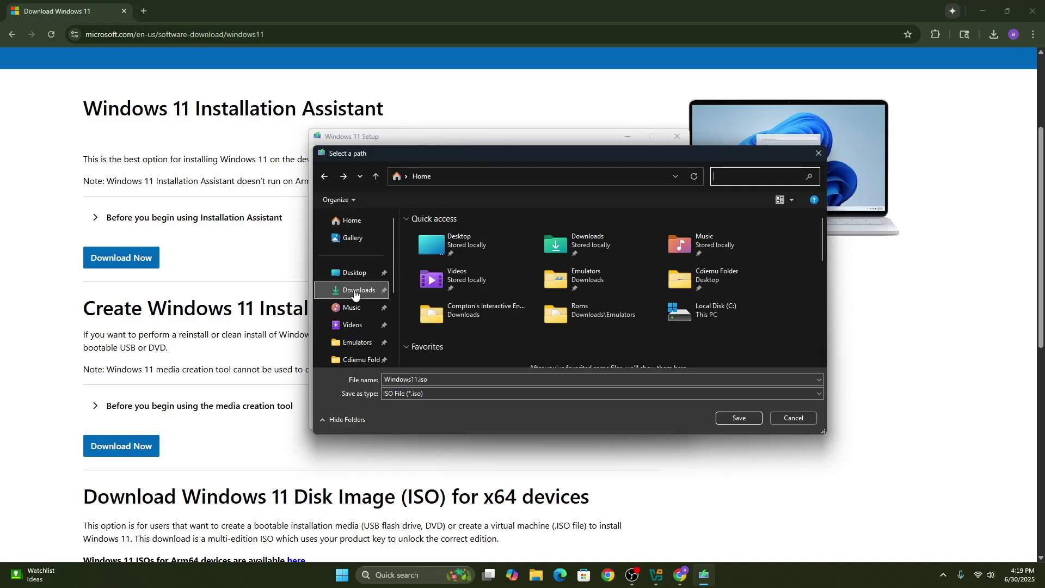
left_click(738, 418)
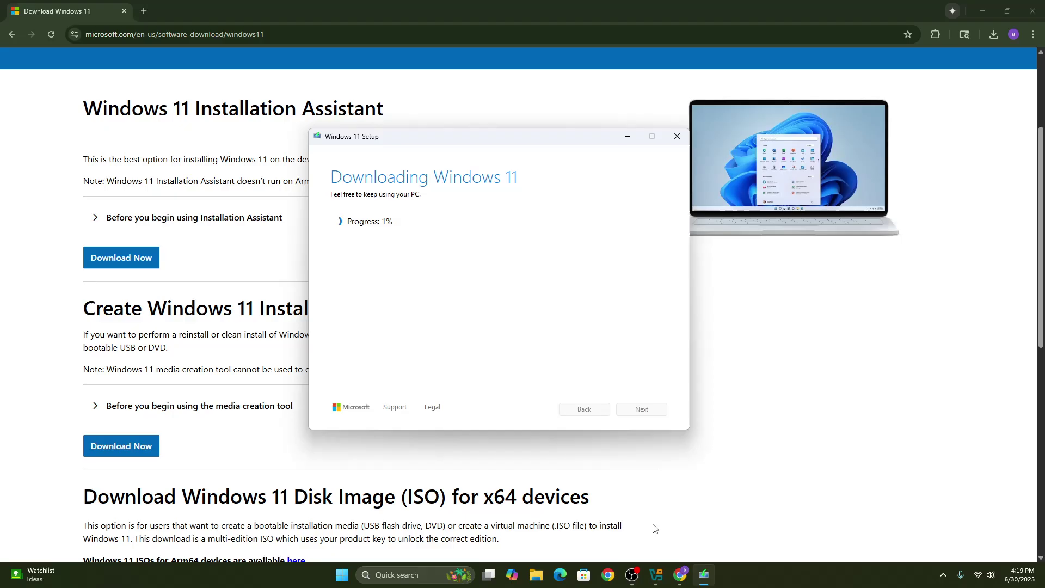
left_click(632, 574)
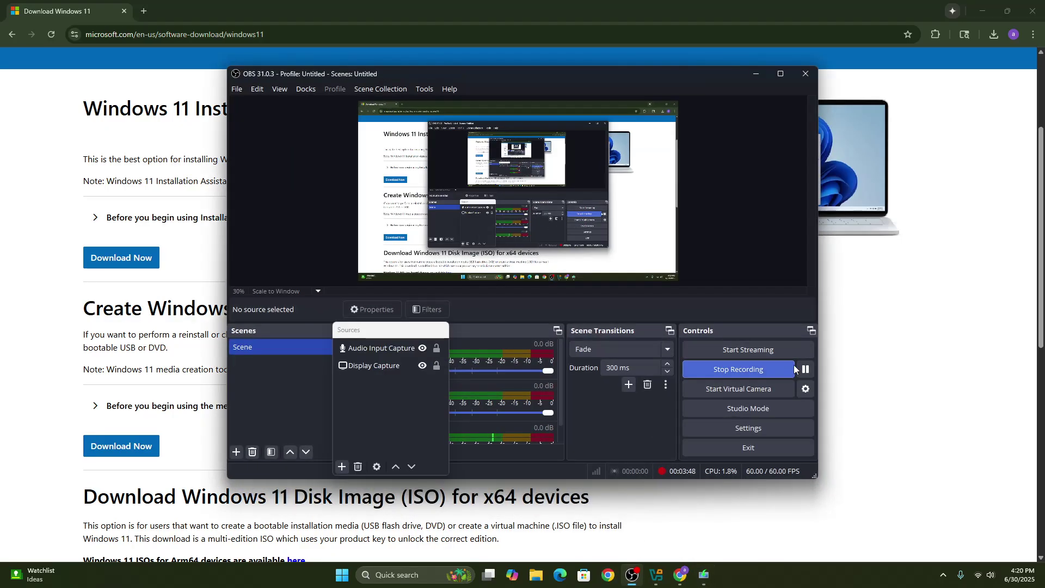
left_click(746, 71)
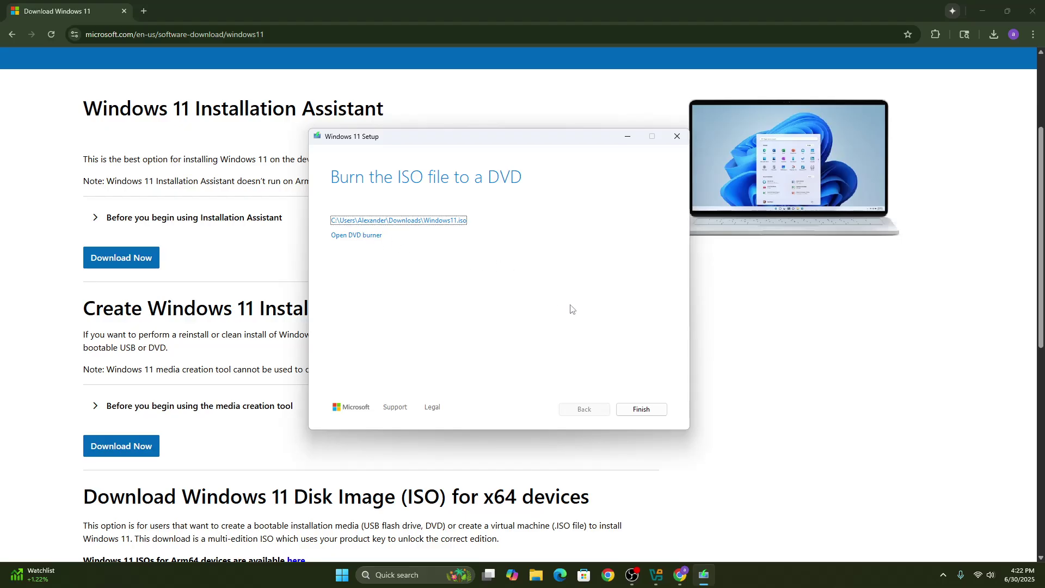
left_click(646, 413)
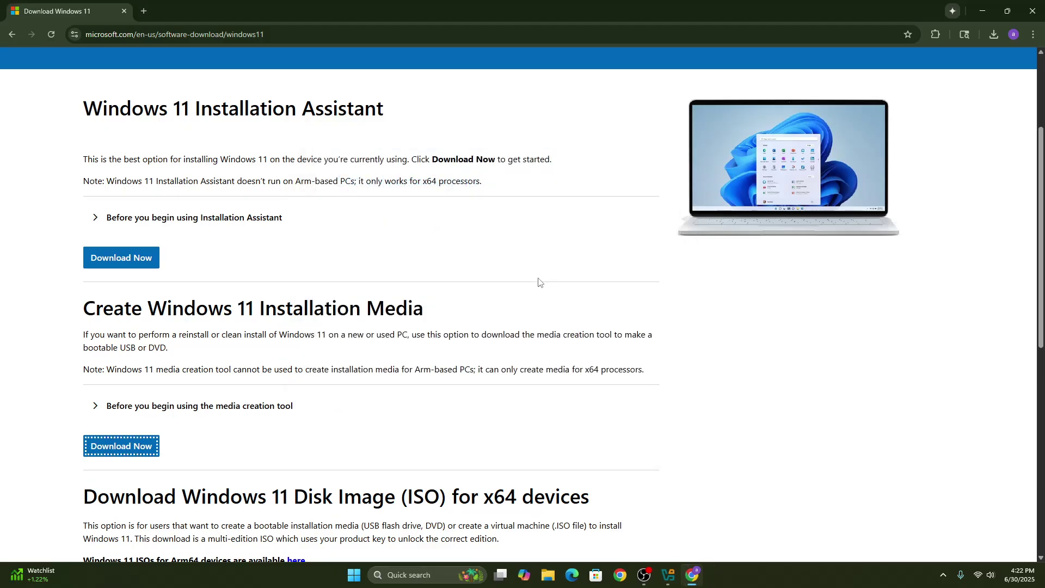
Step: Close the browser, switch to File Explorer and copy Windows11.iso from the recent files
mouse_move(669, 579)
left_click(1032, 11)
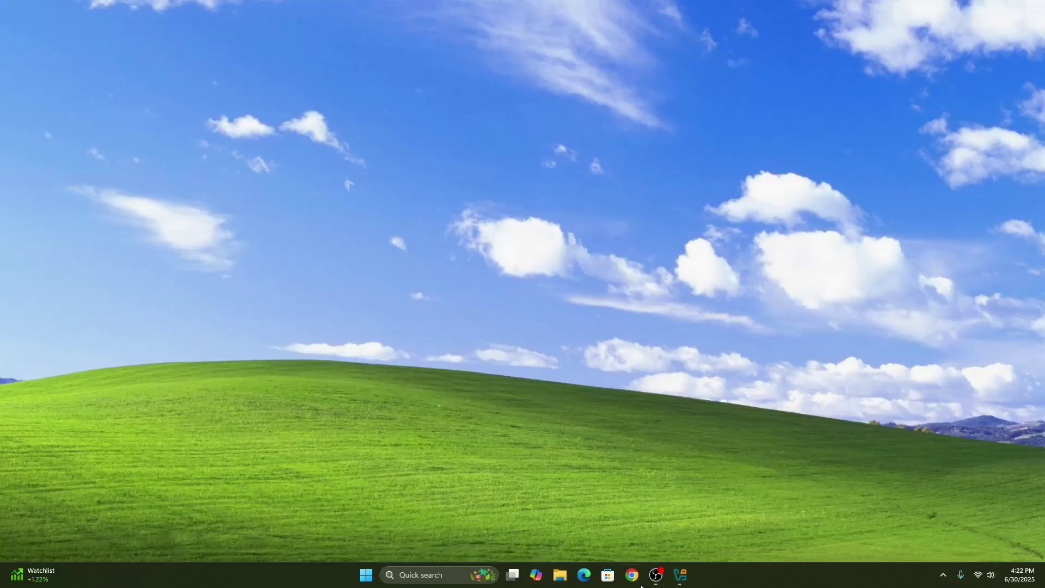
left_click(559, 575)
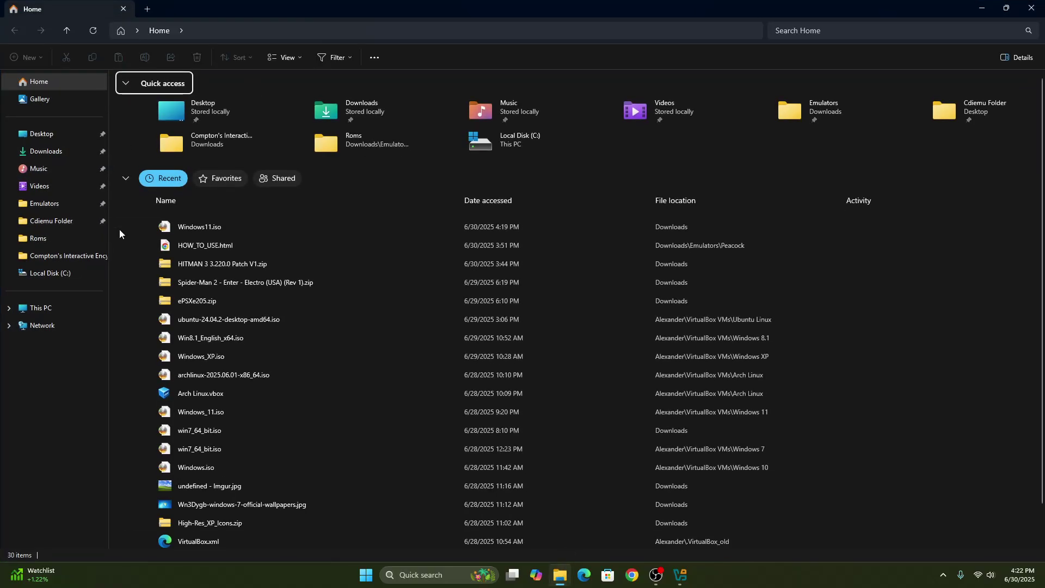
right_click(227, 229)
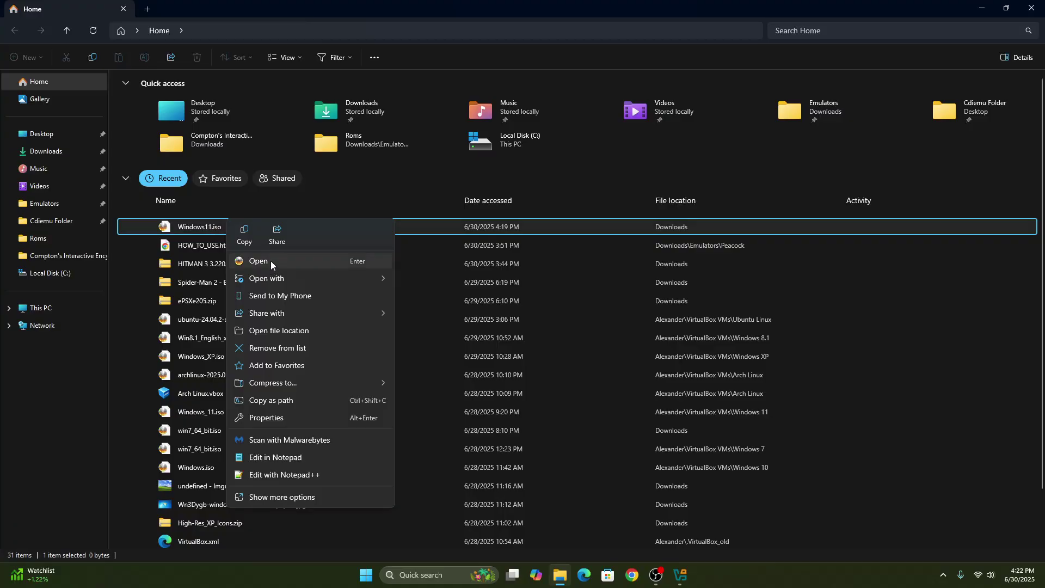
left_click(243, 231)
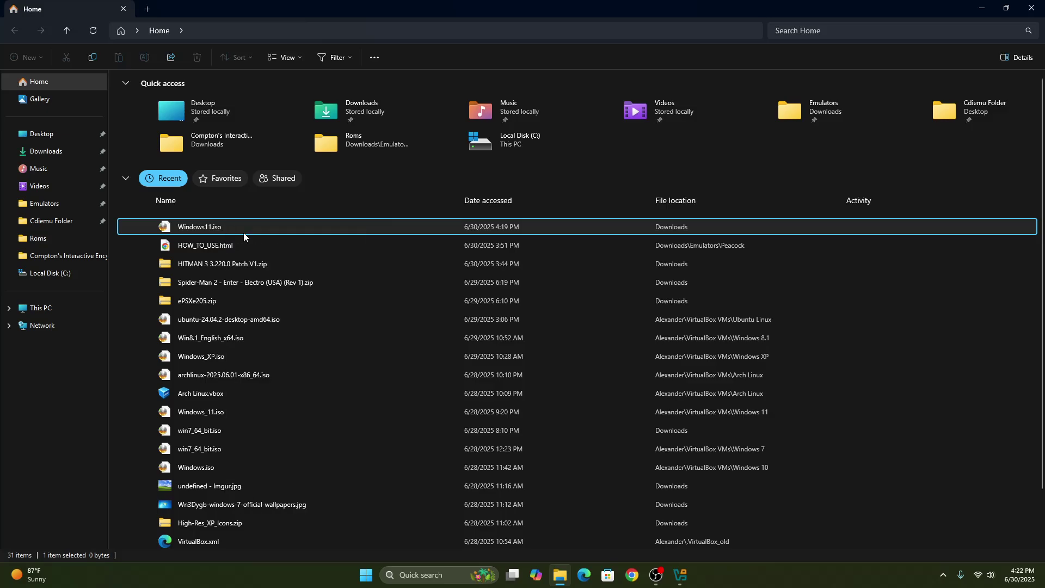
Step: Search Home for "virtual" and open the VirtualBox VMs folder from the results
left_click(932, 31)
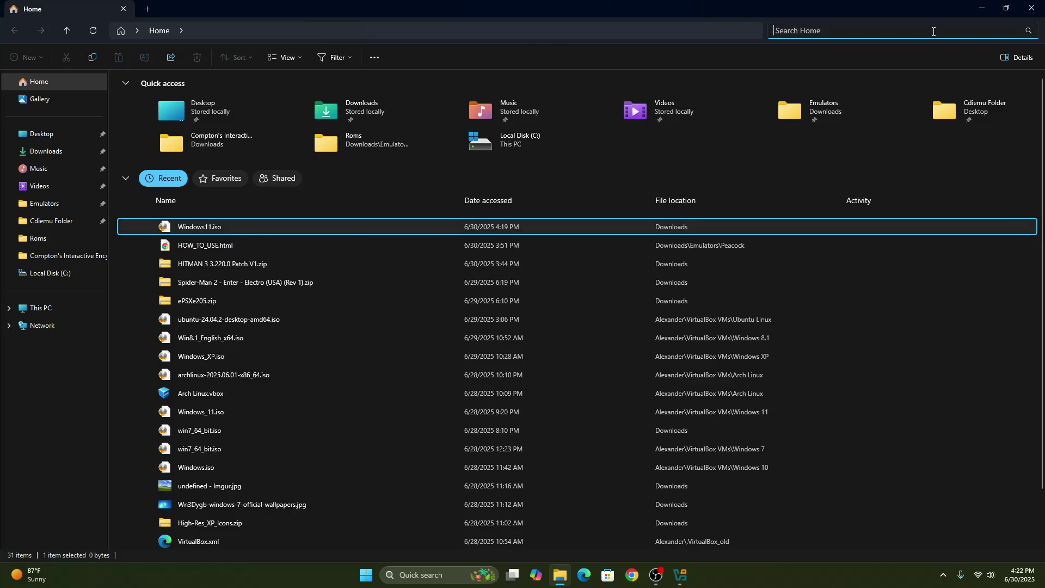
type("virt")
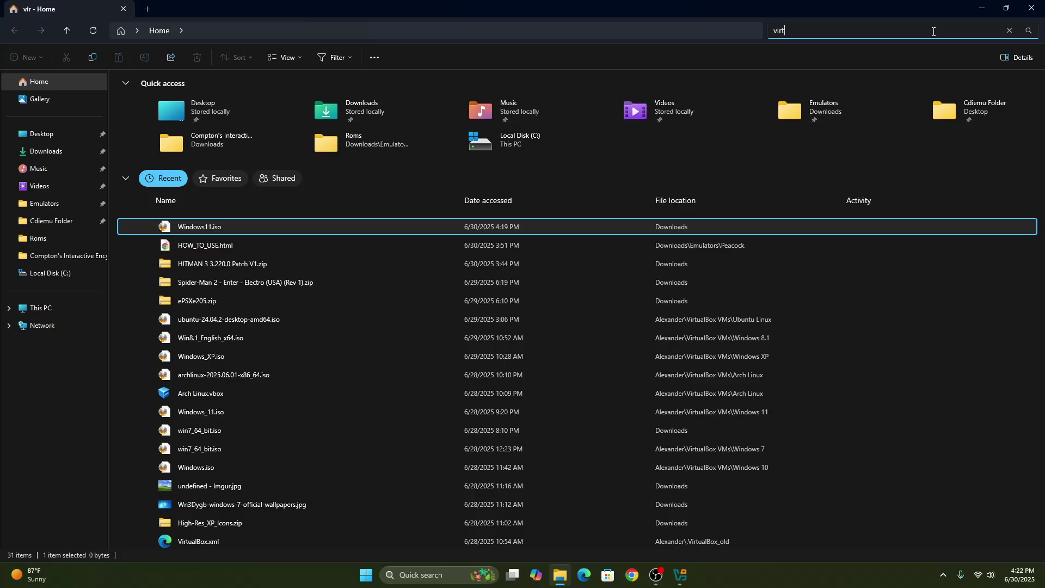
type("ual")
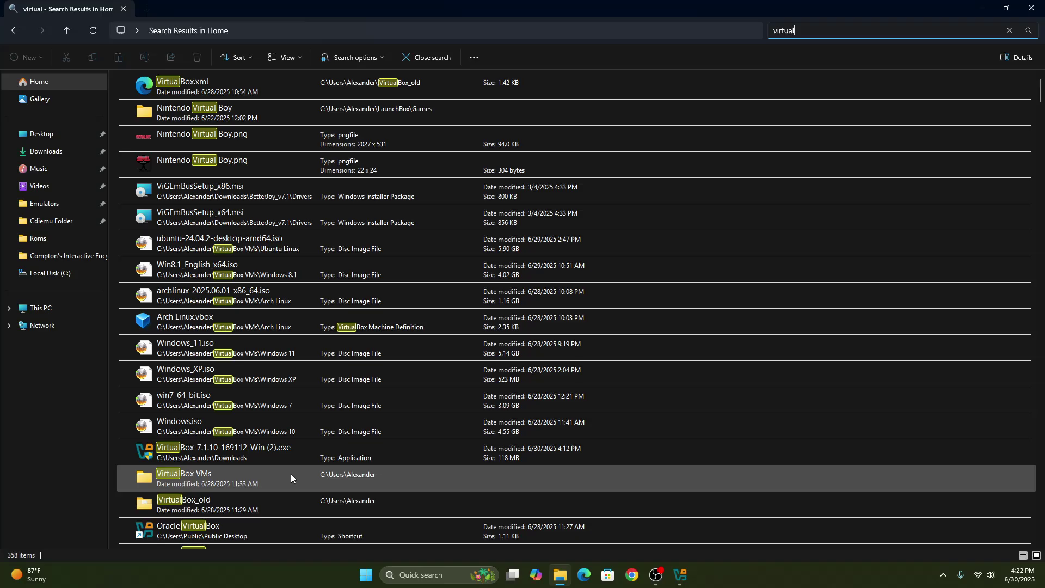
scroll(290, 473, "down", 3)
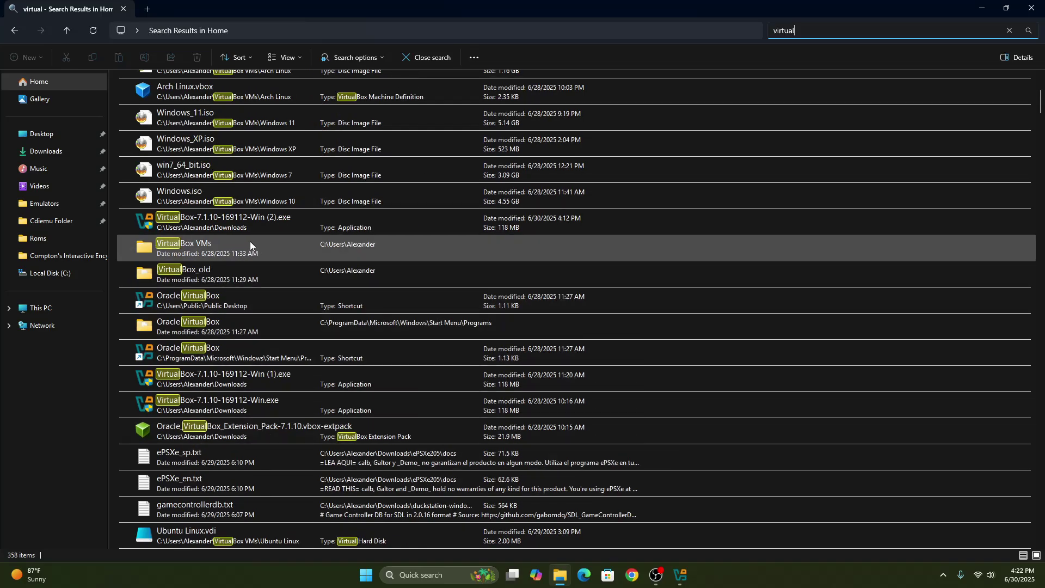
double_click(285, 249)
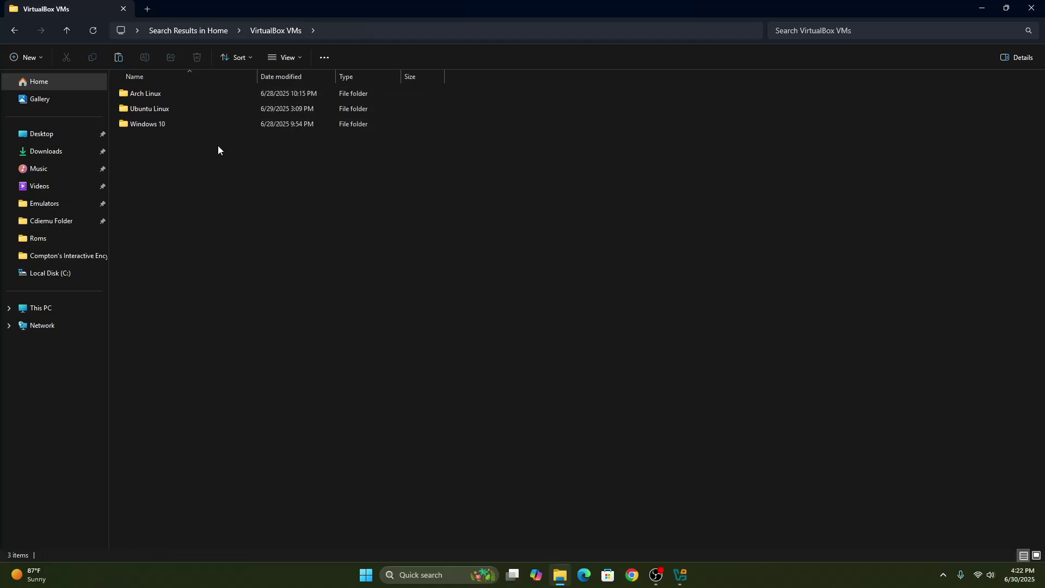
Step: Switch to Oracle VirtualBox Manager and create a new virtual machine named Windows 11 with the default settings
left_click(681, 575)
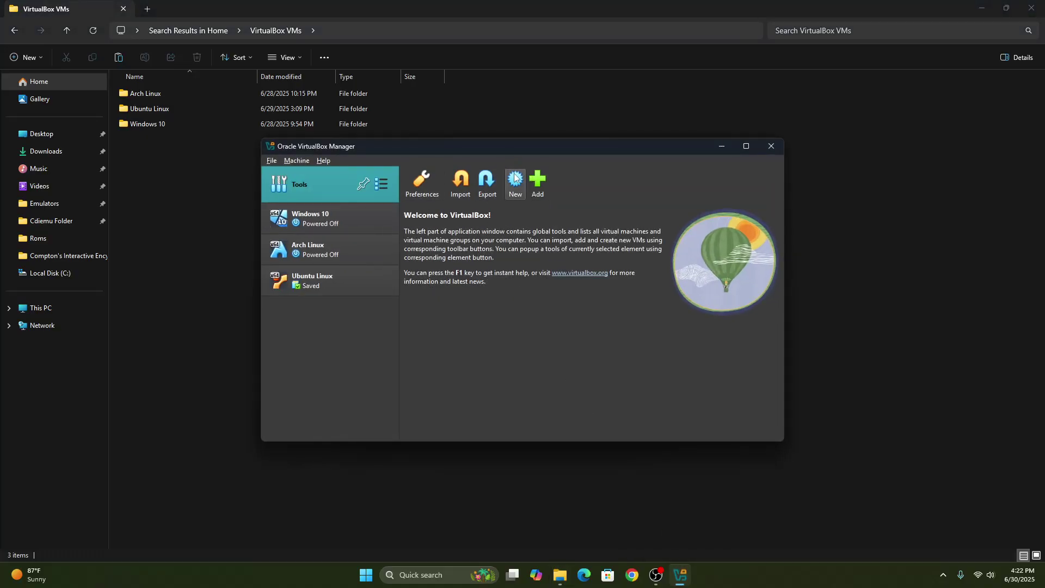
left_click(515, 178)
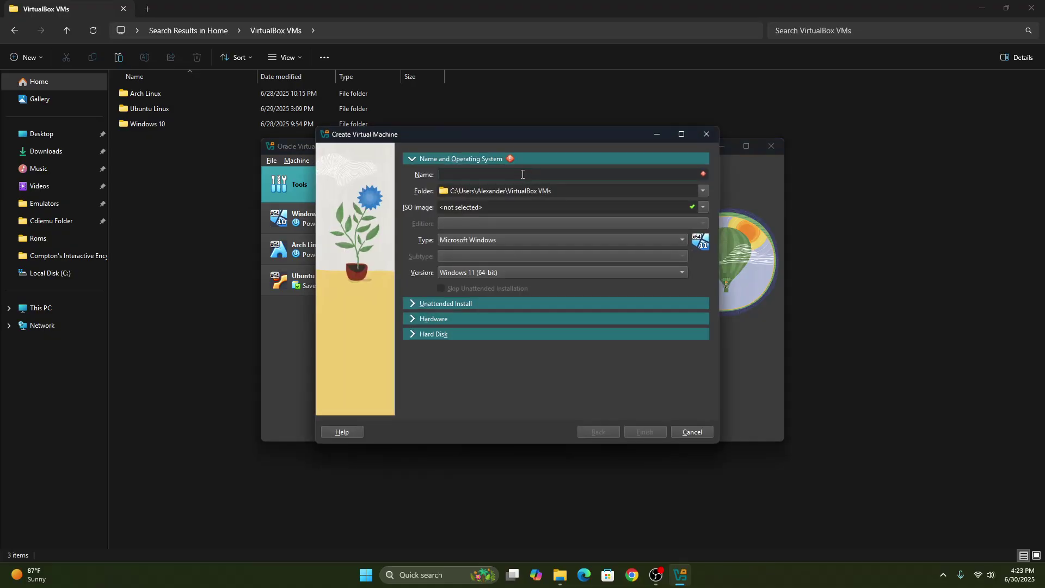
type("Windows 11")
left_click(648, 430)
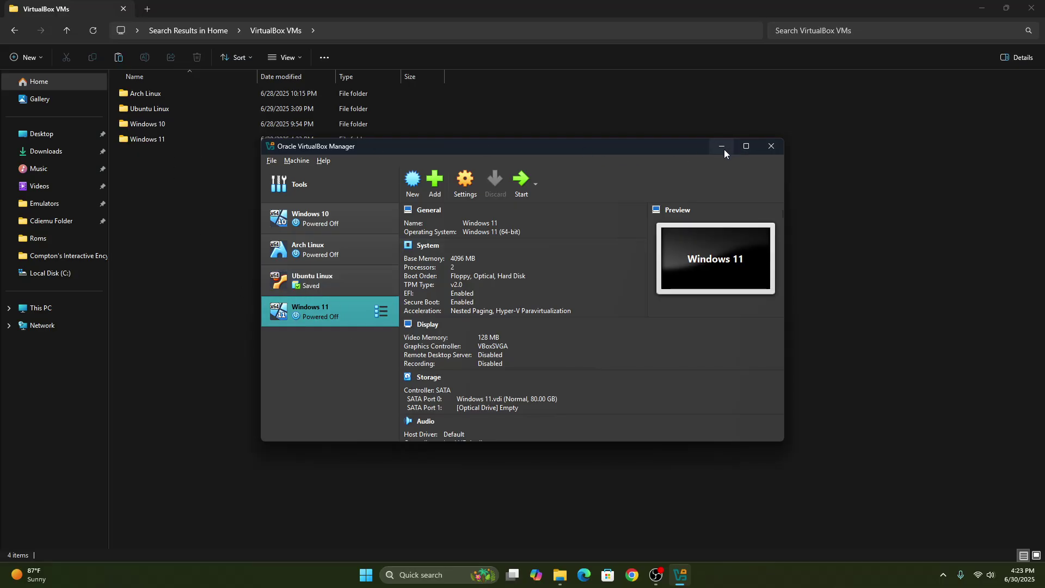
Step: Start the Windows 11 virtual machine, dismiss the boot failure dialog without mounting an ISO, and power the machine off
double_click(338, 312)
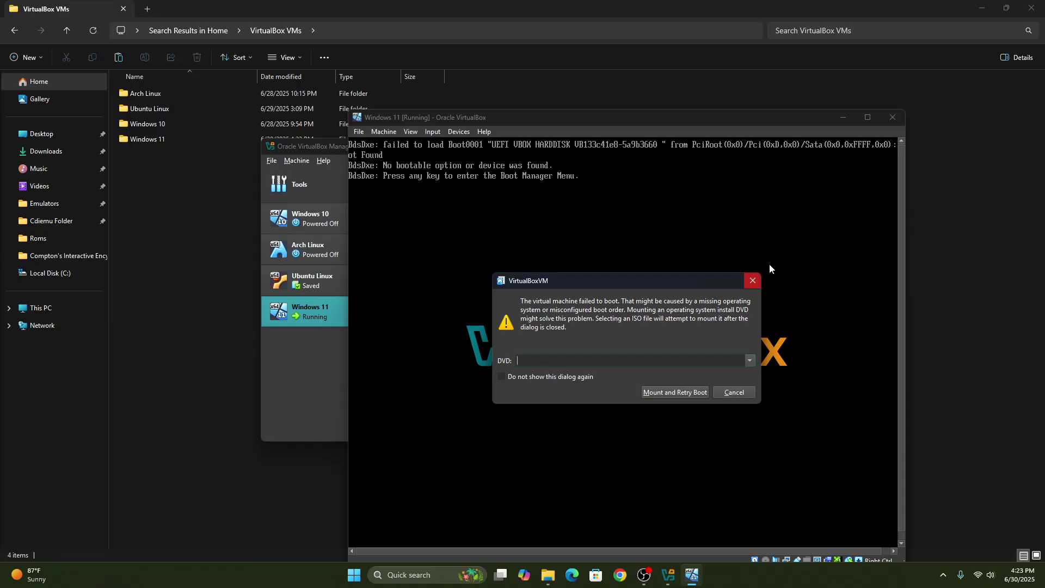
left_click(756, 286)
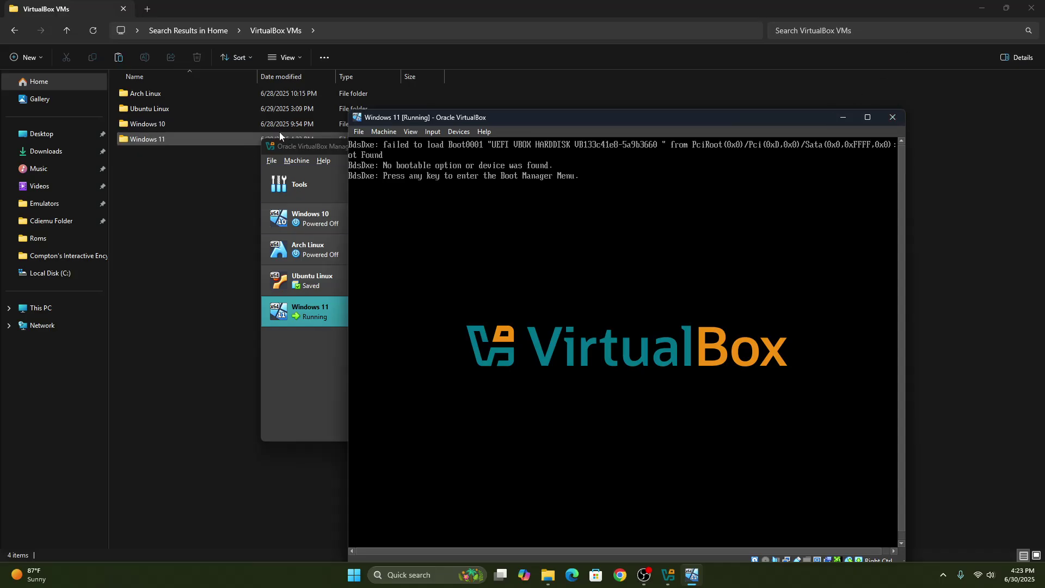
left_click(893, 118)
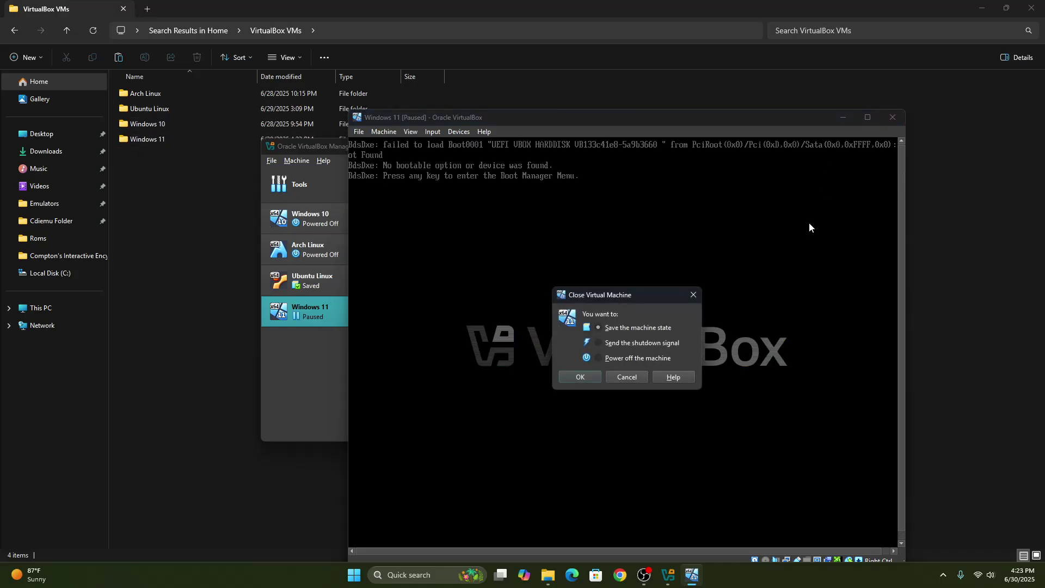
left_click(582, 374)
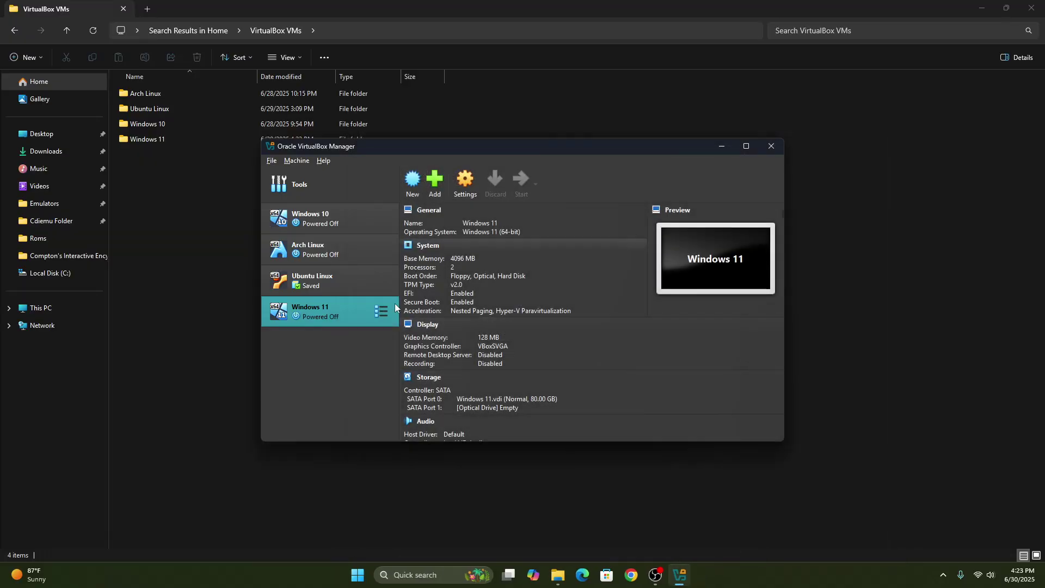
Step: Switch to File Explorer and open the Windows 11 folder inside VirtualBox VMs
double_click(186, 137)
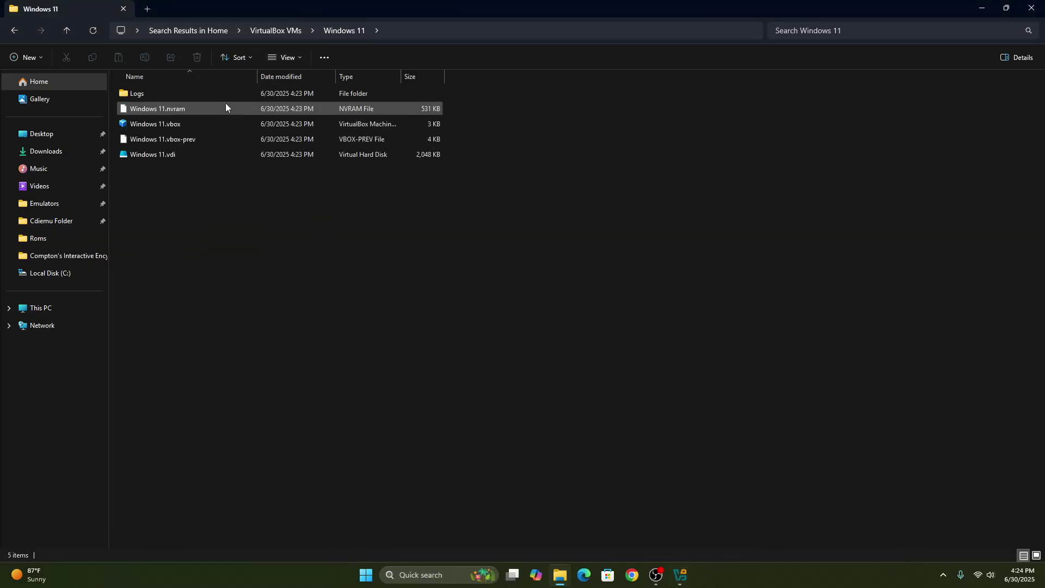
right_click(224, 197)
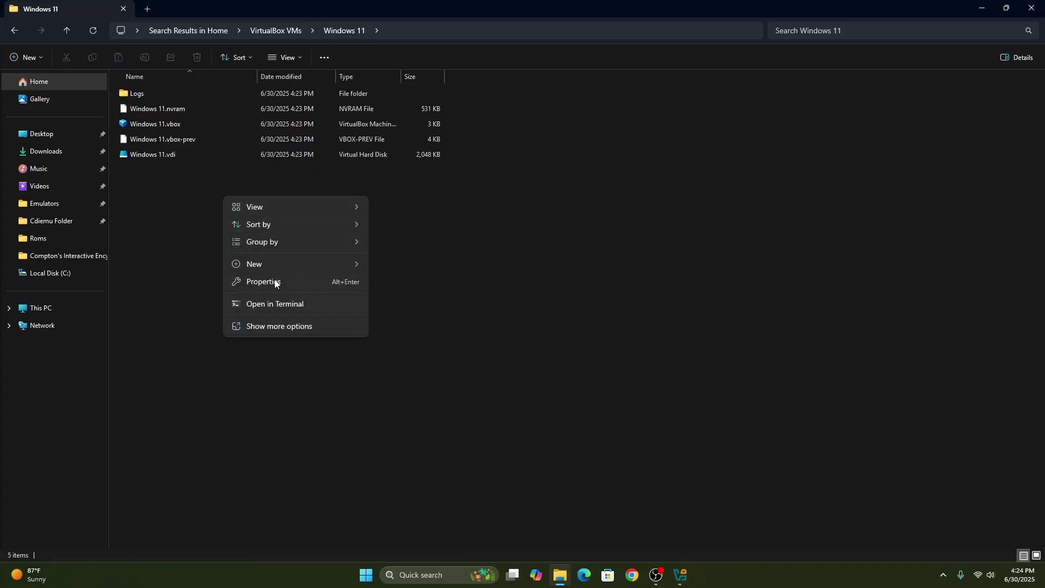
left_click(153, 274)
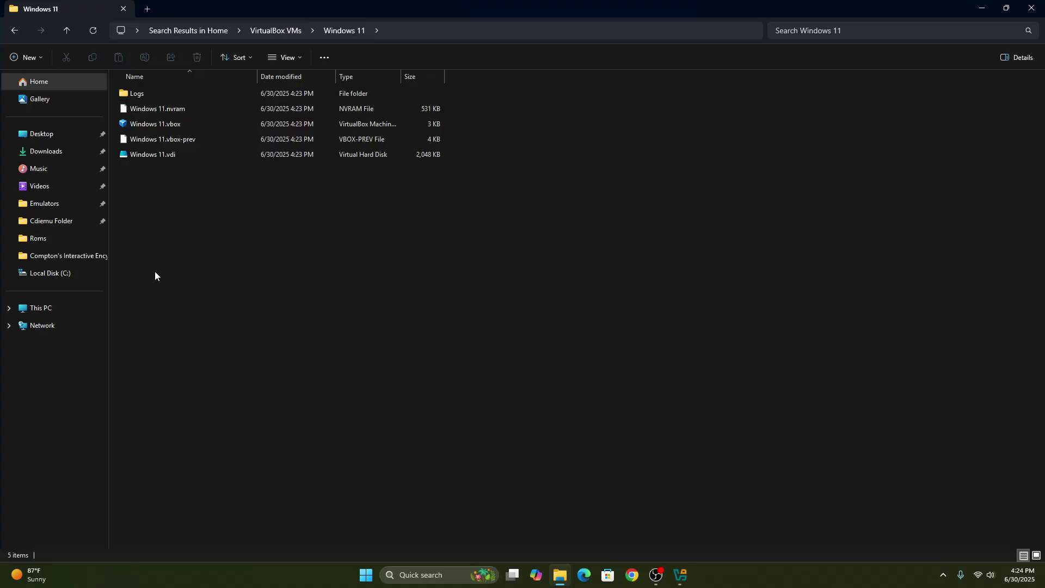
Step: Copy Windows11.iso from Downloads into the Windows 11 virtual machine folder and close File Explorer
left_click(45, 152)
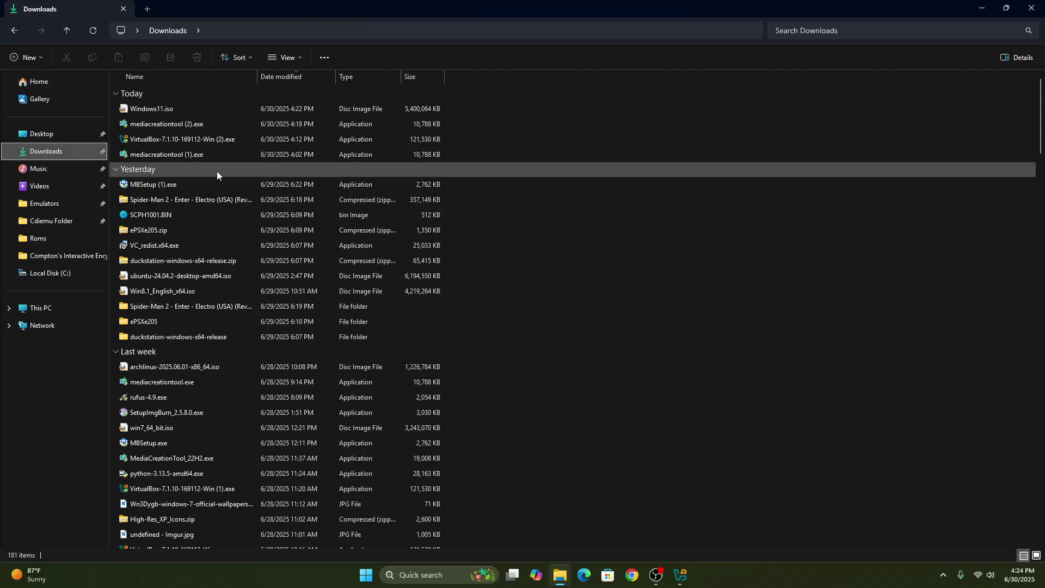
left_click(255, 111)
key("ctrl+c")
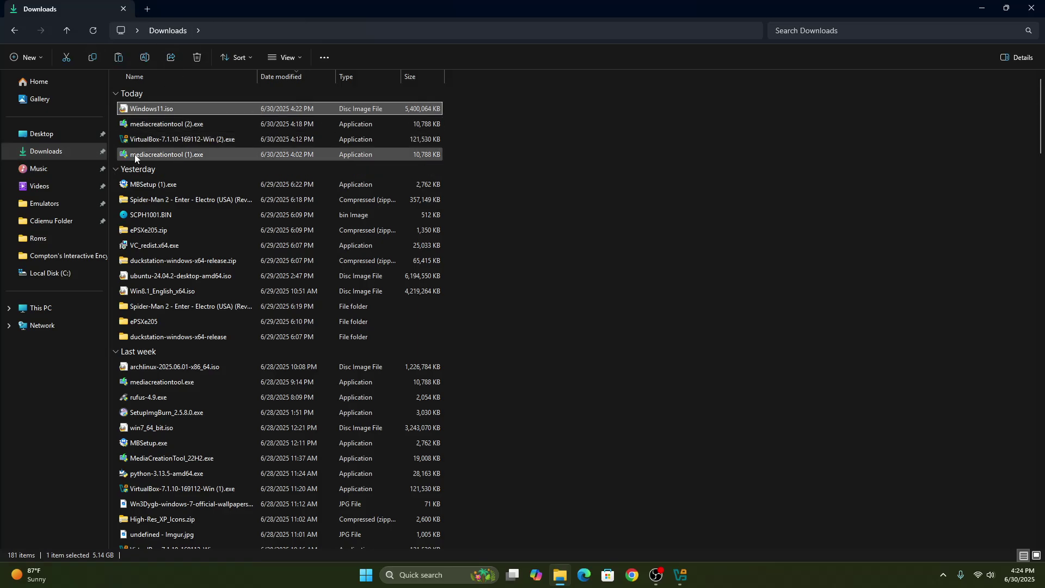
left_click(607, 244)
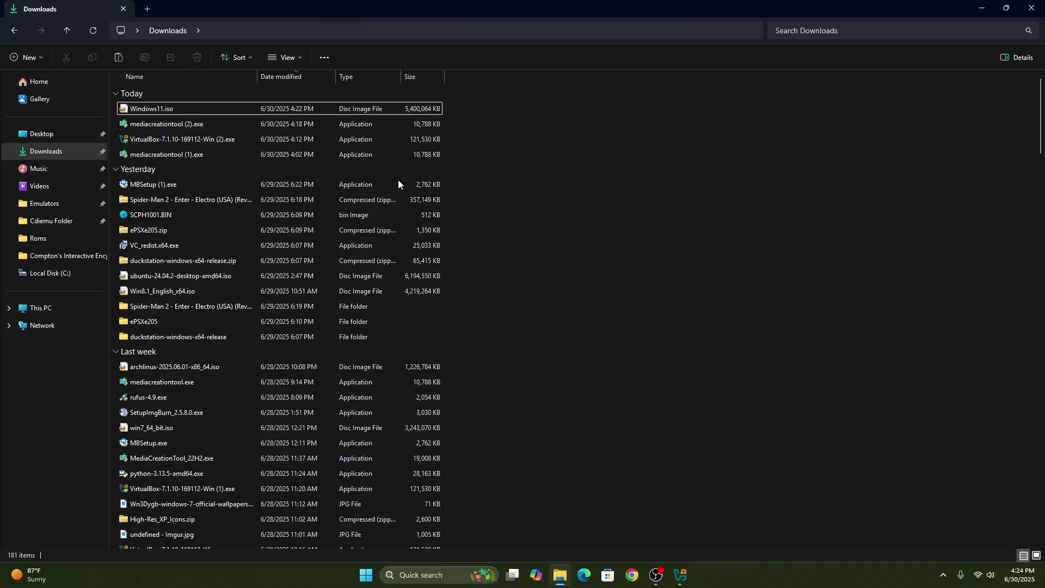
left_click(15, 30)
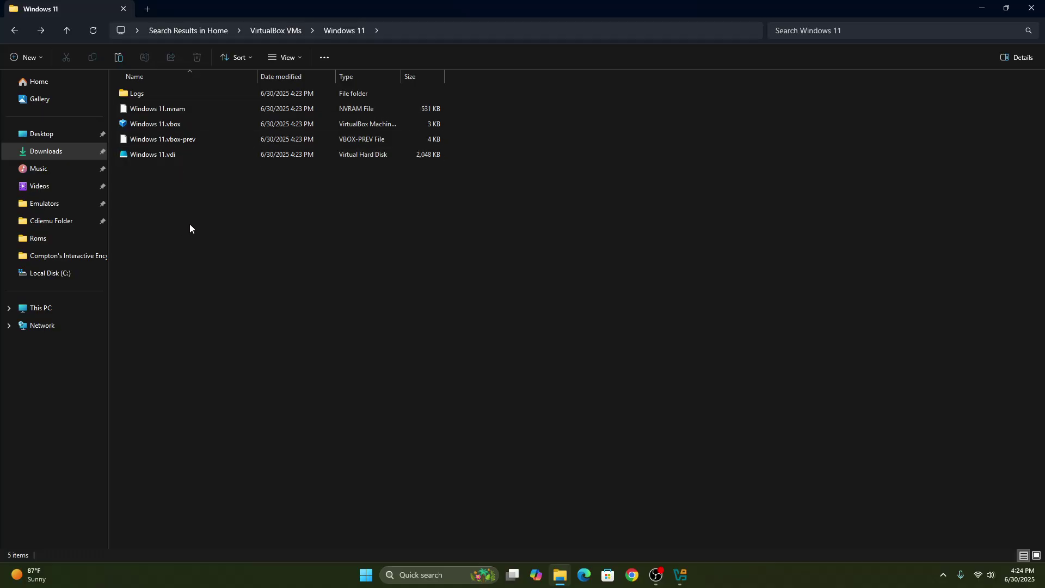
key("ctrl+v")
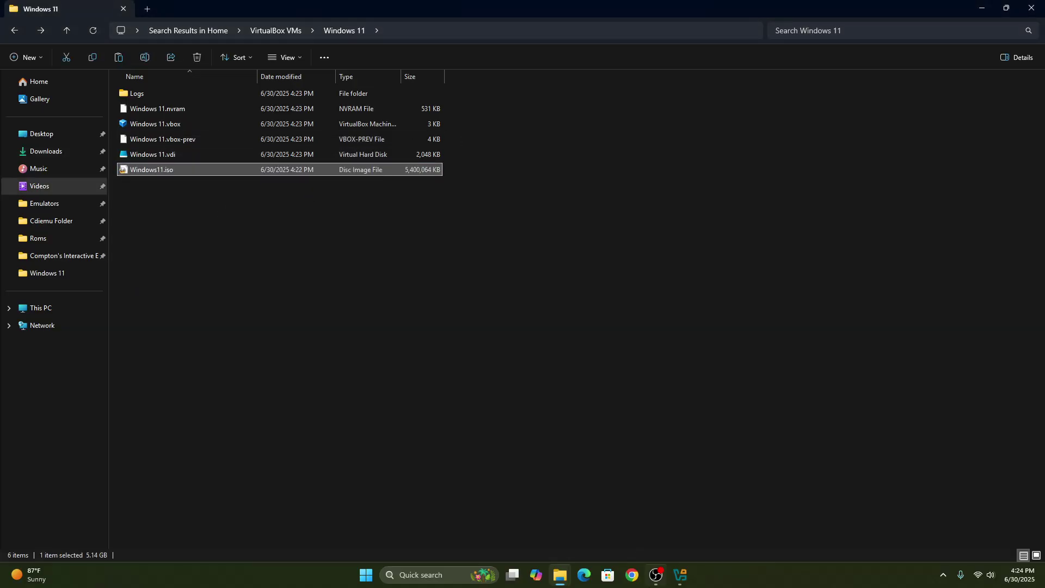
left_click(1036, 8)
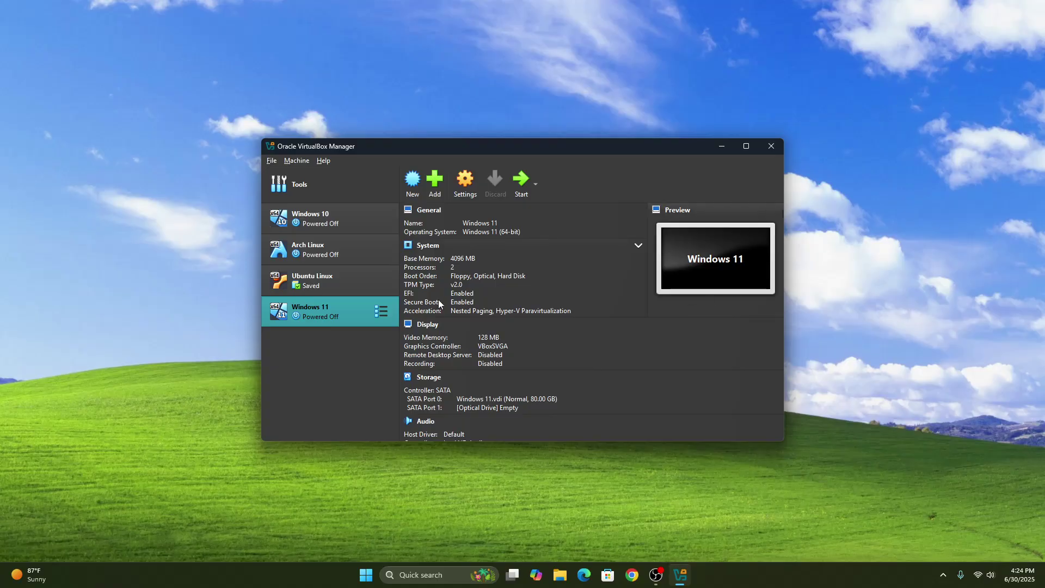
Step: Start the Windows 11 virtual machine, mount Windows11.iso from its Windows 11 folder in the boot failure dialog, and retry the boot
double_click(338, 309)
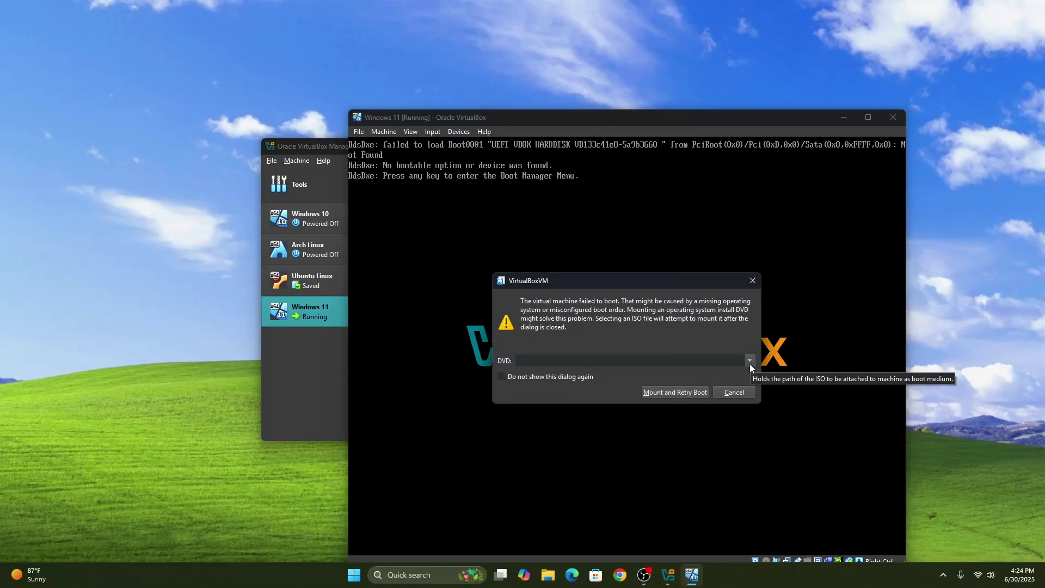
left_click(749, 360)
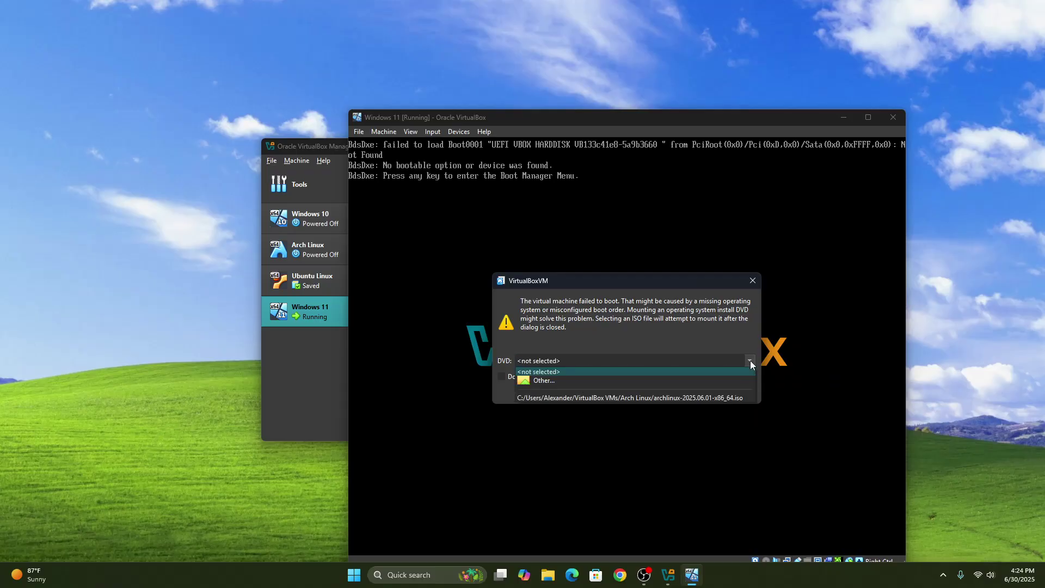
left_click(675, 380)
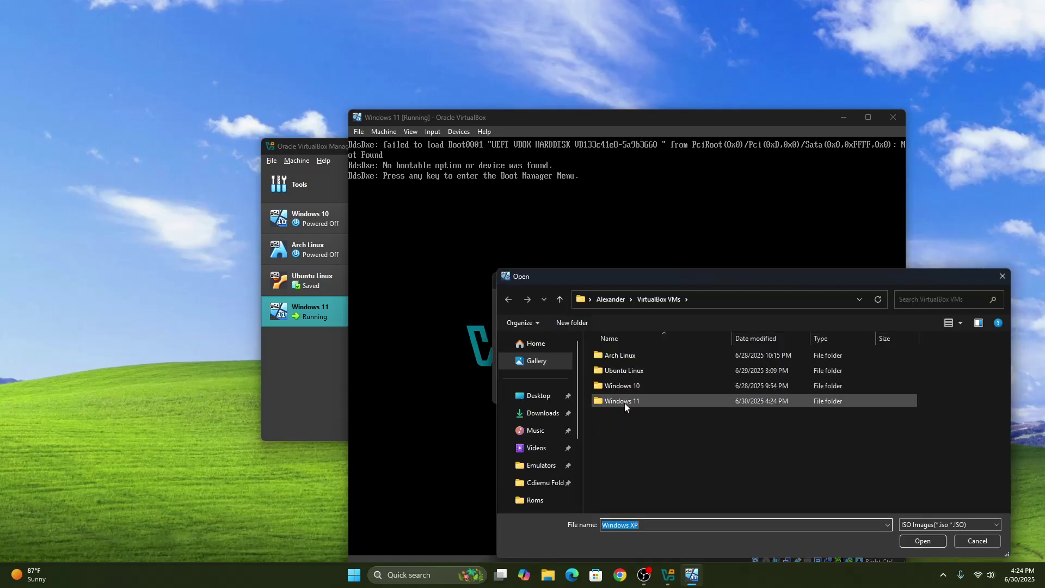
double_click(624, 403)
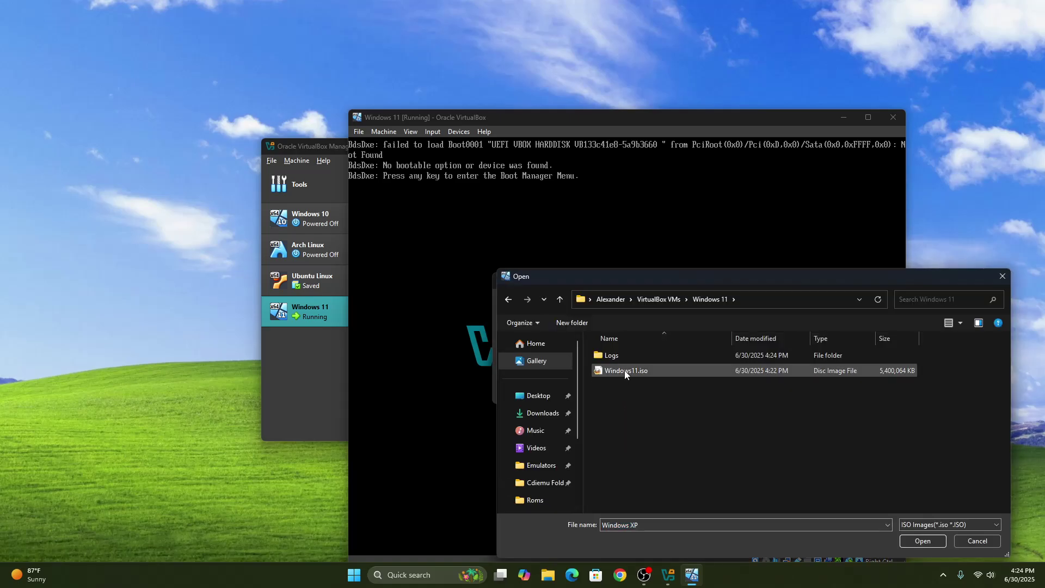
double_click(625, 370)
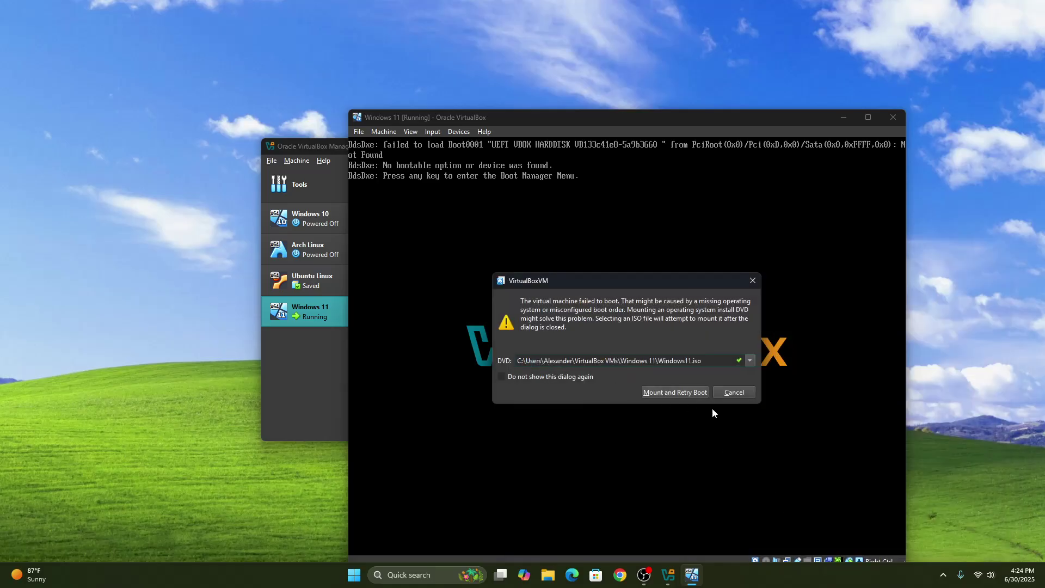
left_click(674, 393)
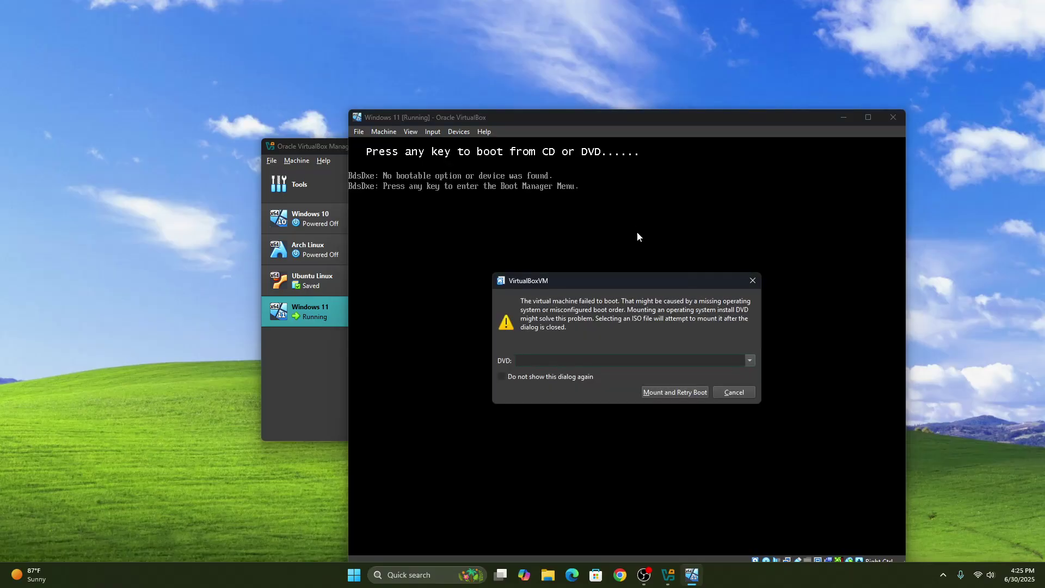
Step: Select Windows11.iso again as the boot DVD, retry the boot, and boot from the DVD at the prompt
left_click(749, 359)
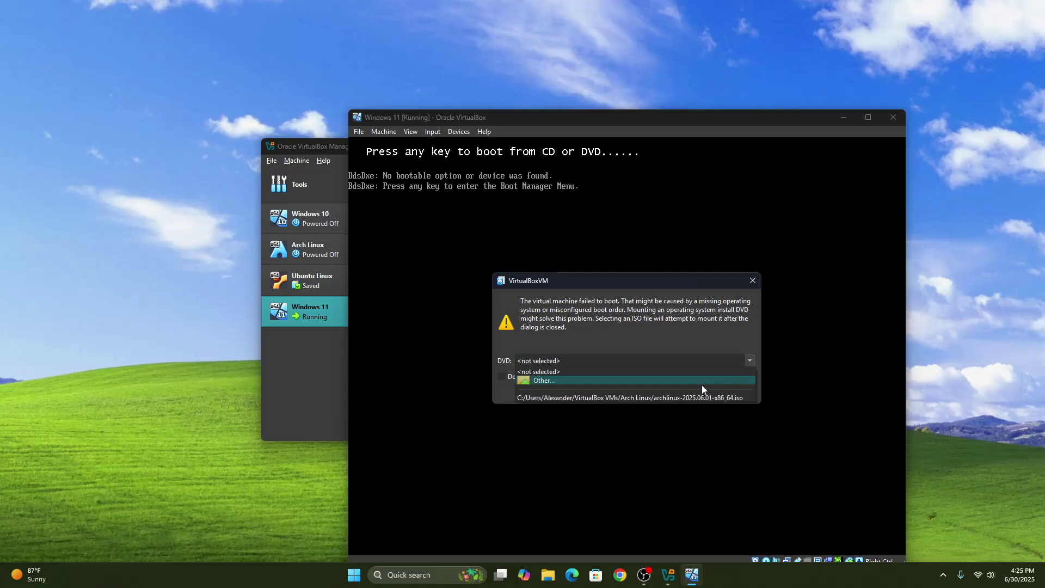
left_click(701, 384)
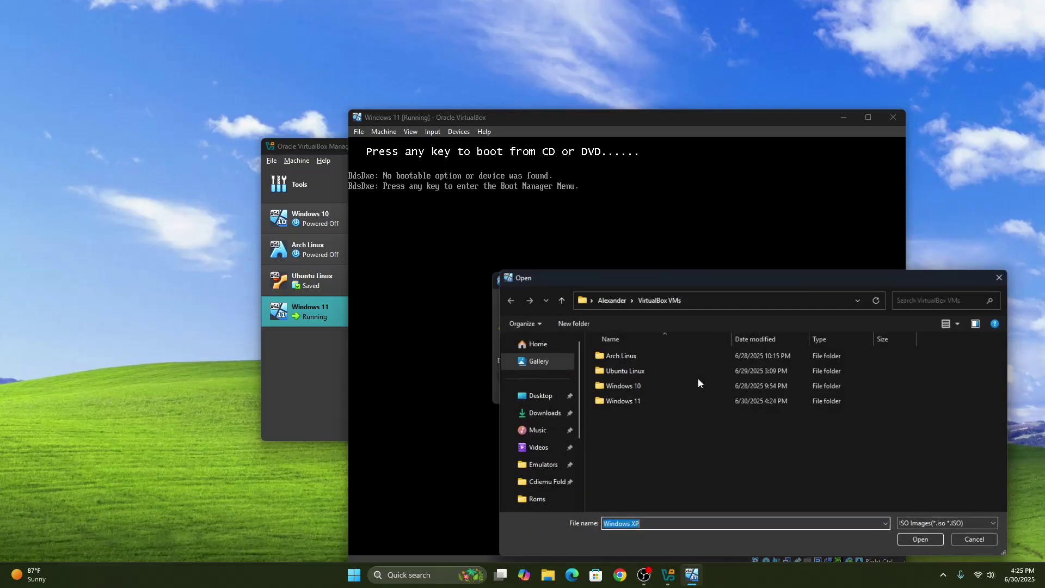
double_click(654, 403)
double_click(654, 374)
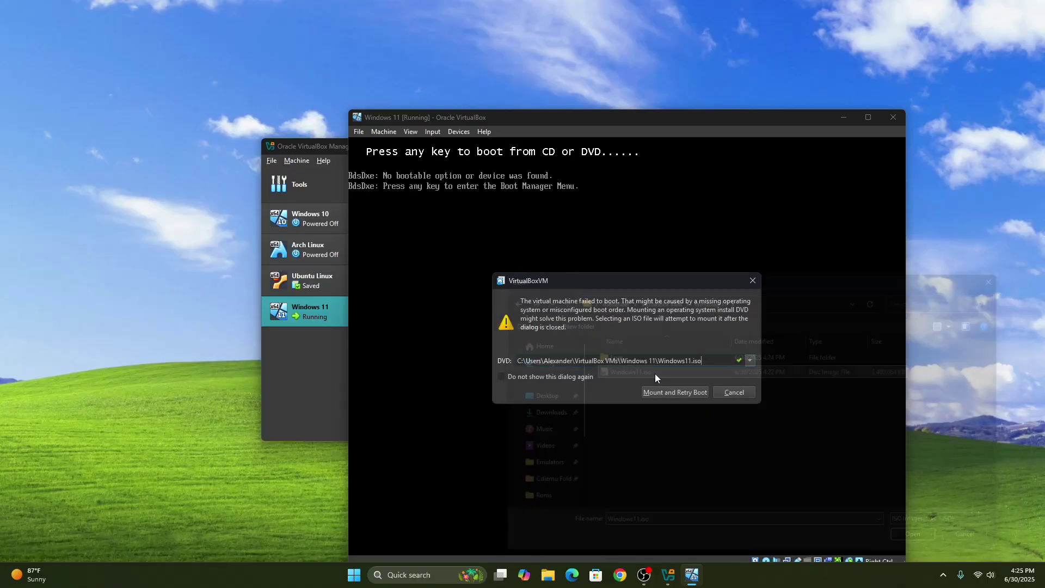
left_click(648, 391)
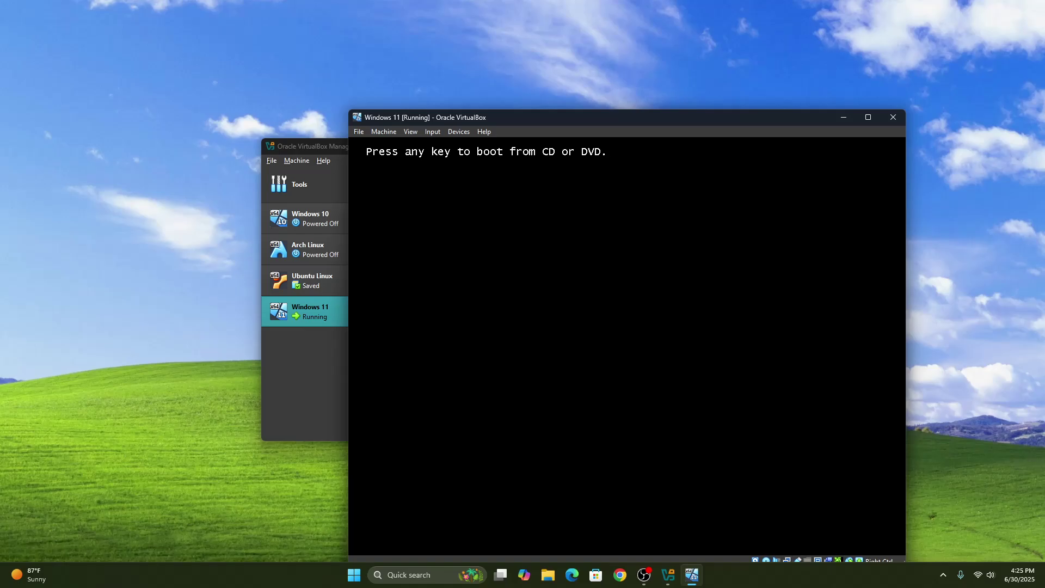
key("Return")
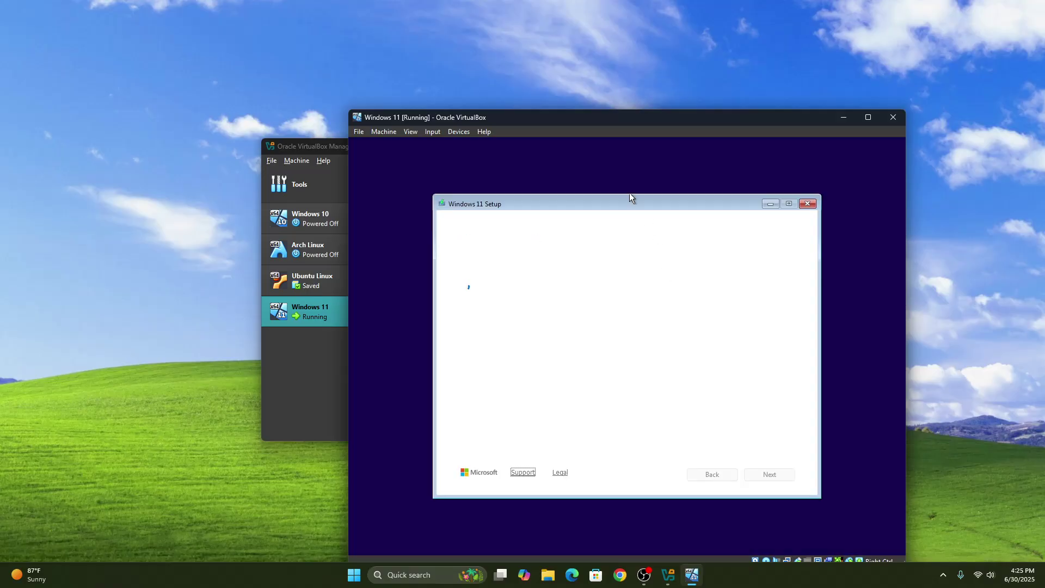
Step: Keep the defaults on the first setup pages, then choose Install Windows 11 and agree that everything will be deleted
left_click(751, 475)
left_click(769, 474)
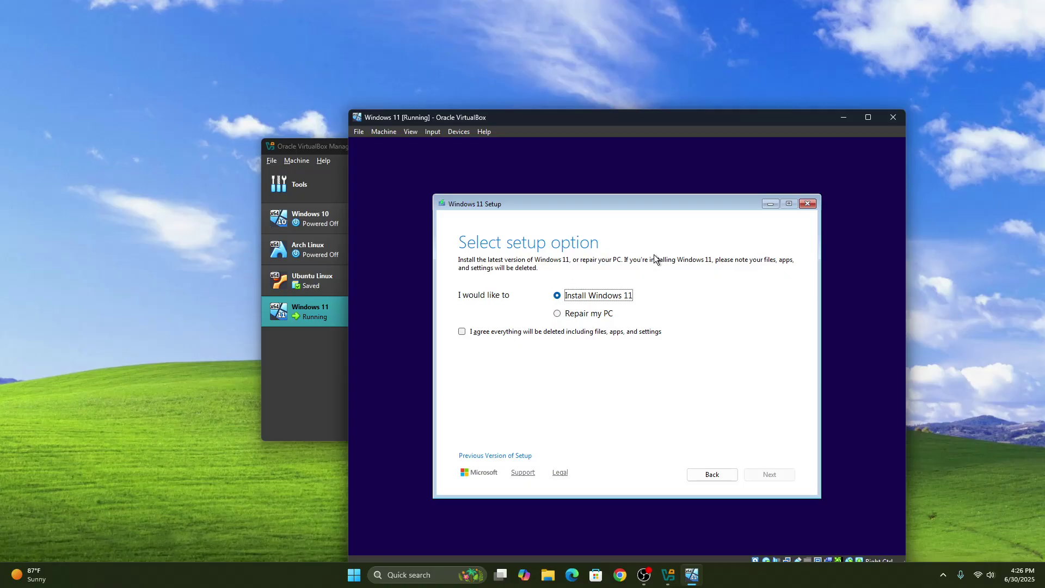
left_click(461, 331)
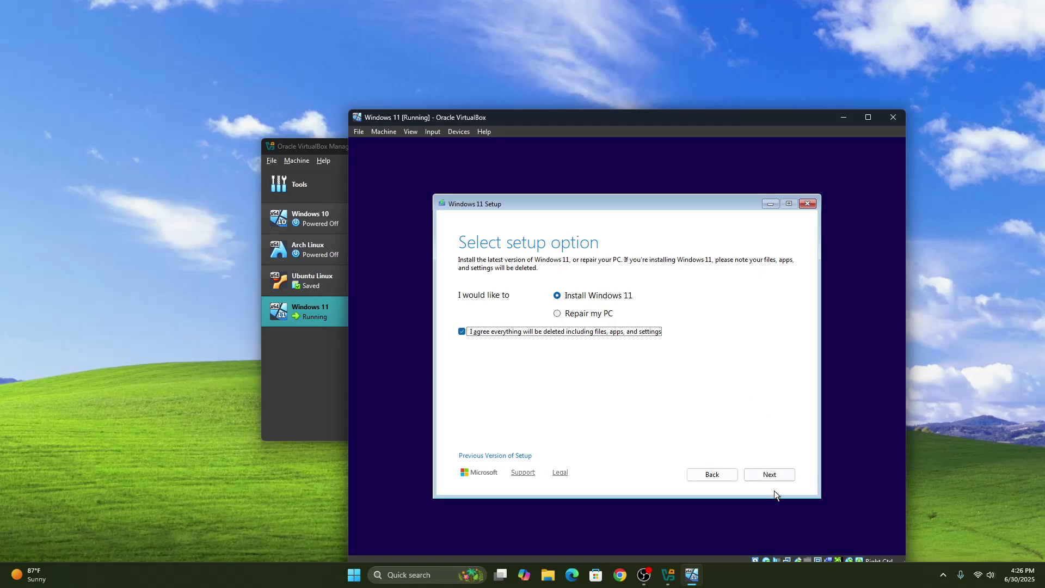
left_click(769, 479)
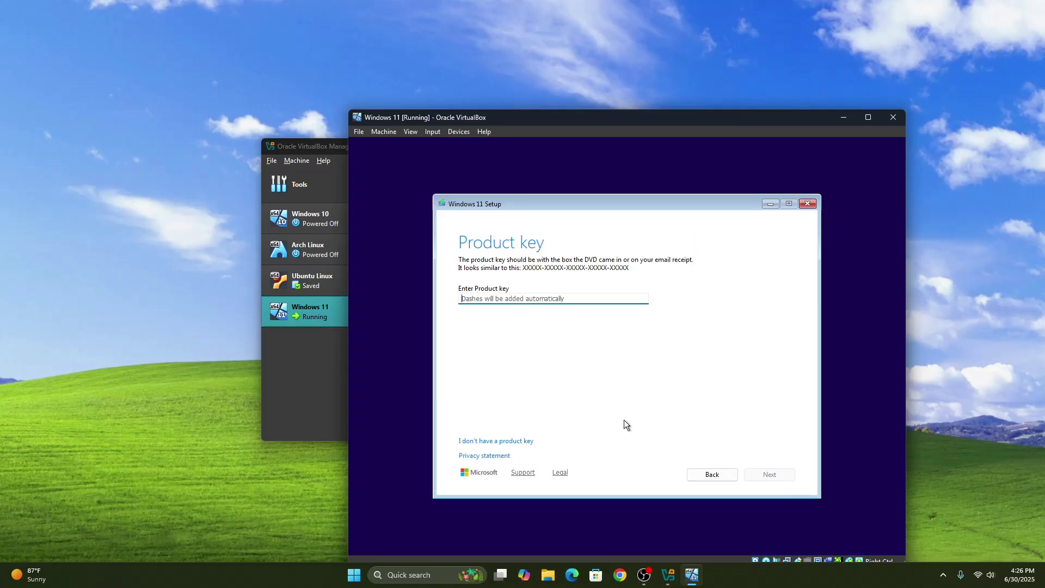
Step: Skip the product key and choose Windows 11 Pro as the image to install
left_click(516, 441)
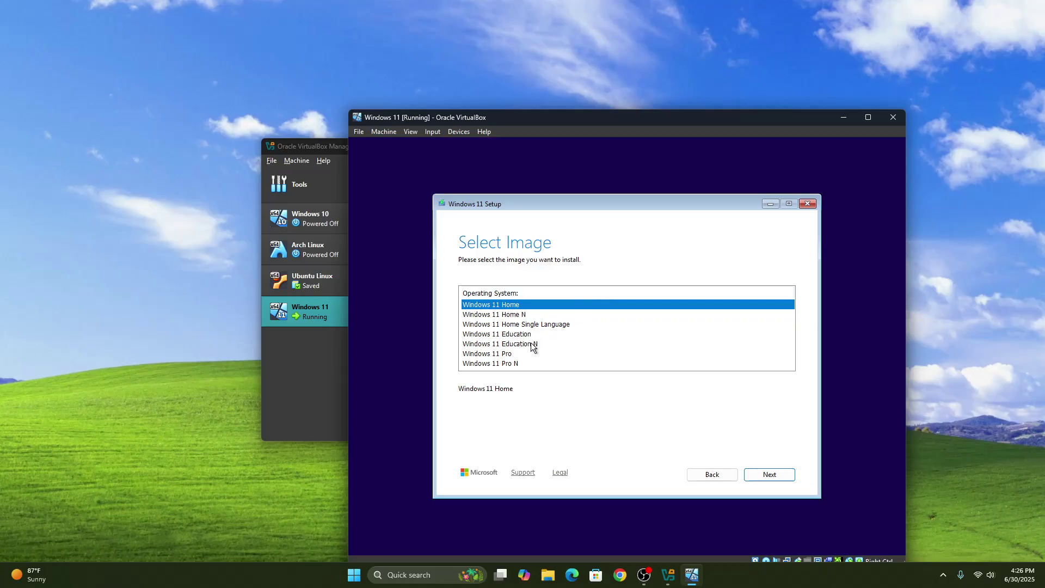
left_click(524, 354)
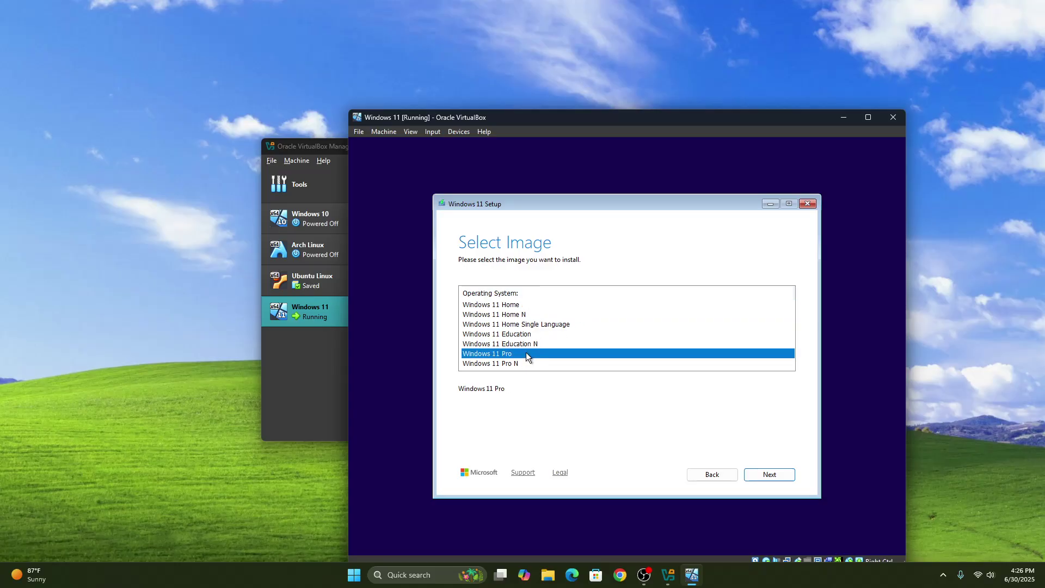
left_click(769, 475)
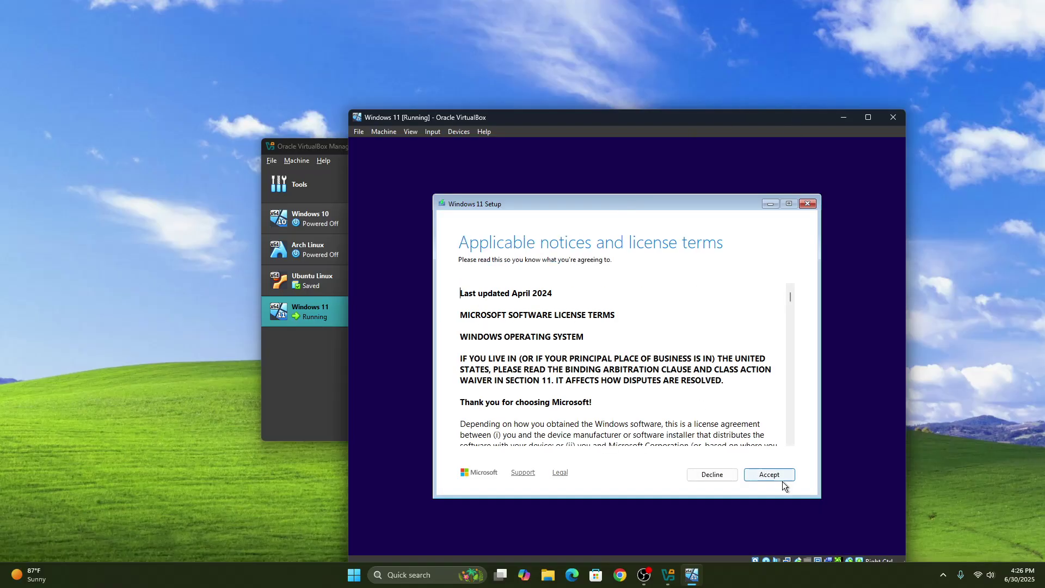
Step: Accept the license terms and start the installation on Disk 0 Unallocated Space
left_click(778, 475)
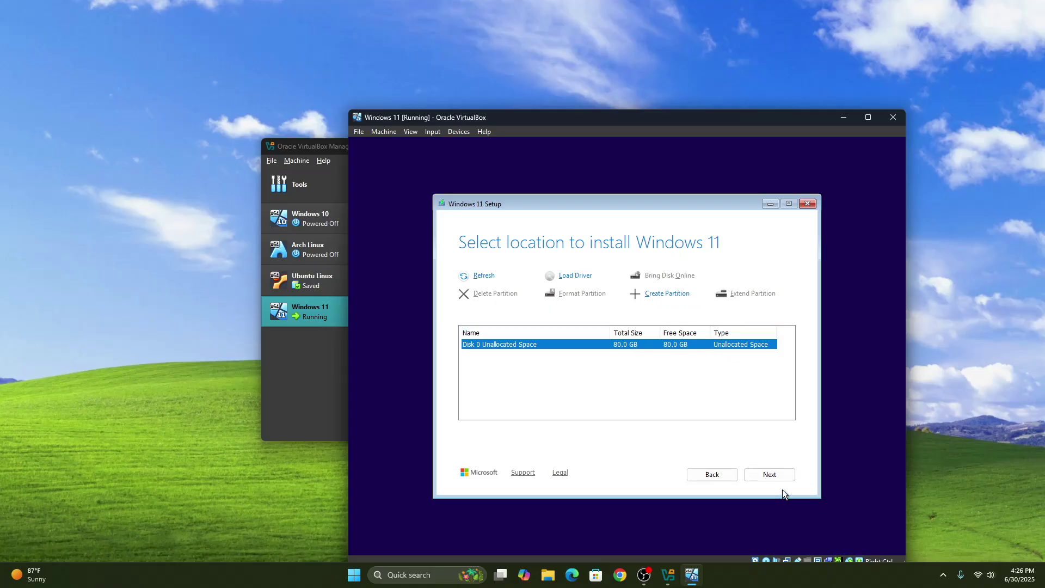
left_click(755, 470)
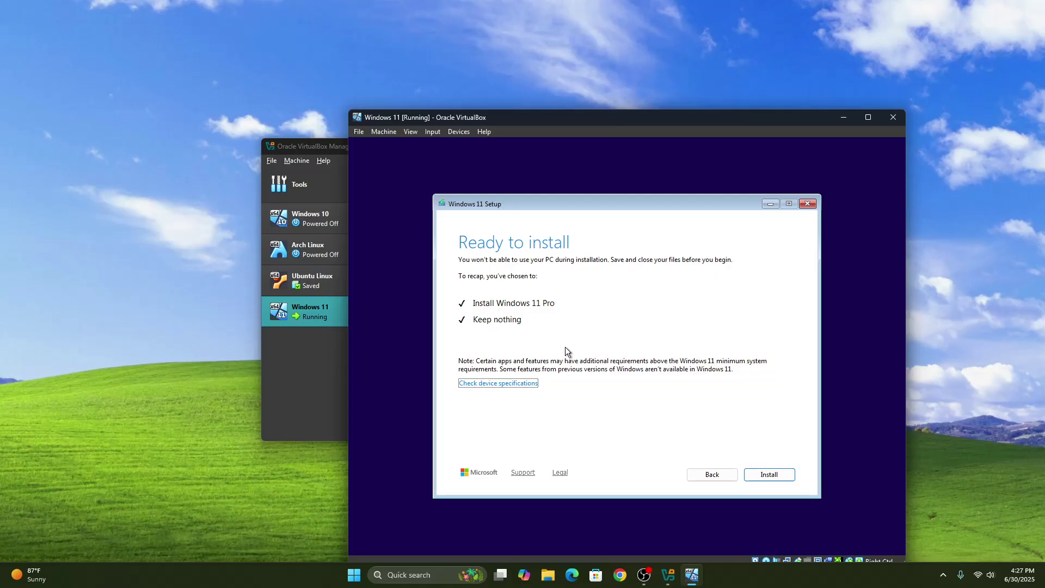
left_click(776, 471)
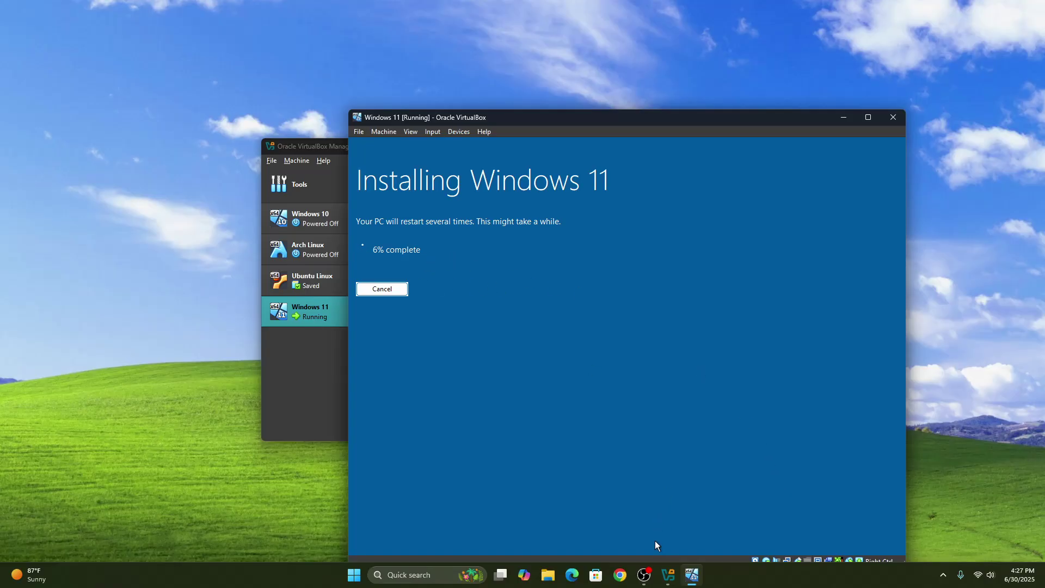
left_click(644, 574)
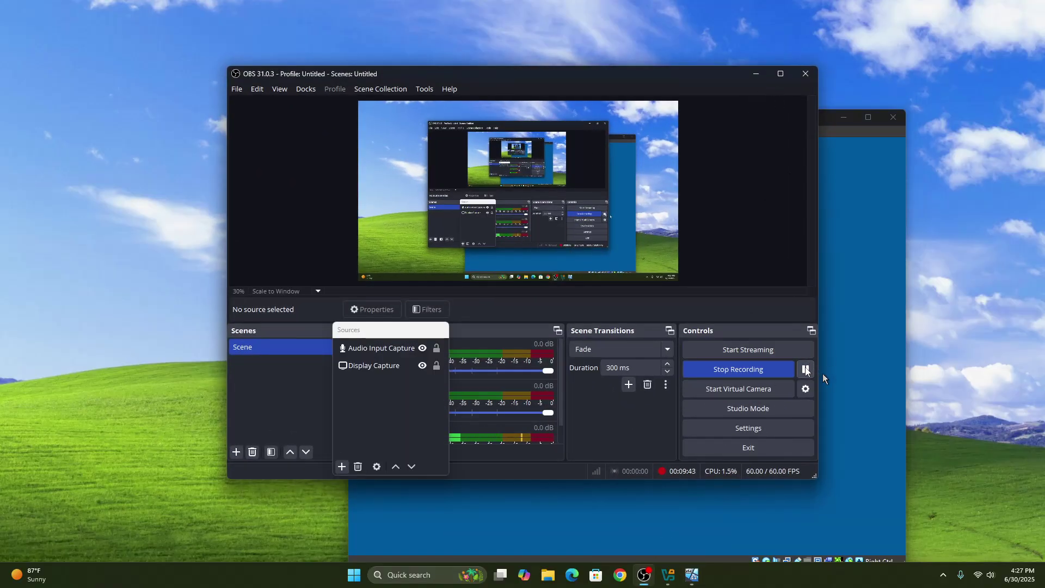
left_click(756, 74)
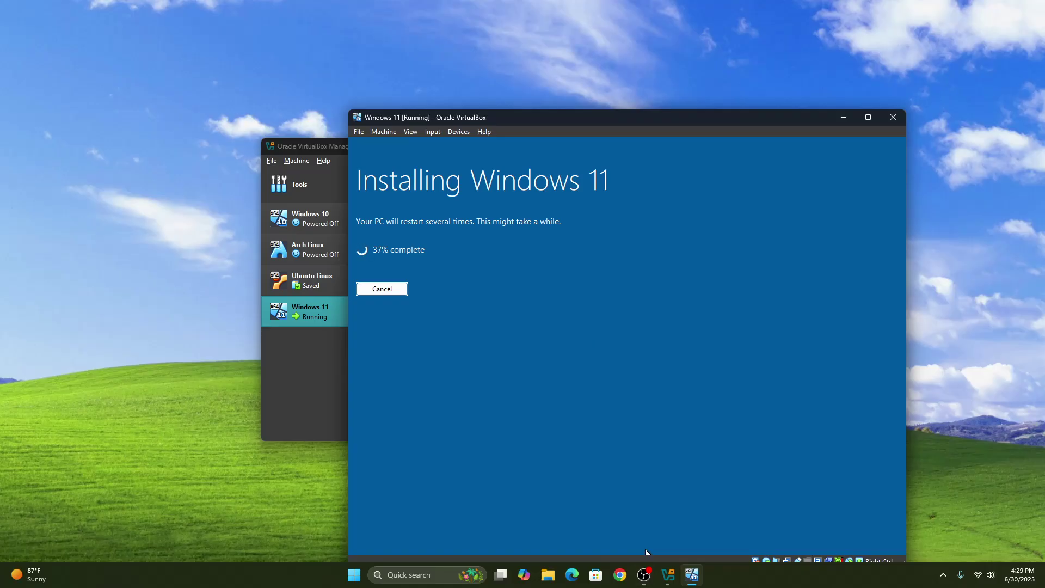
mouse_move(644, 574)
left_click(660, 532)
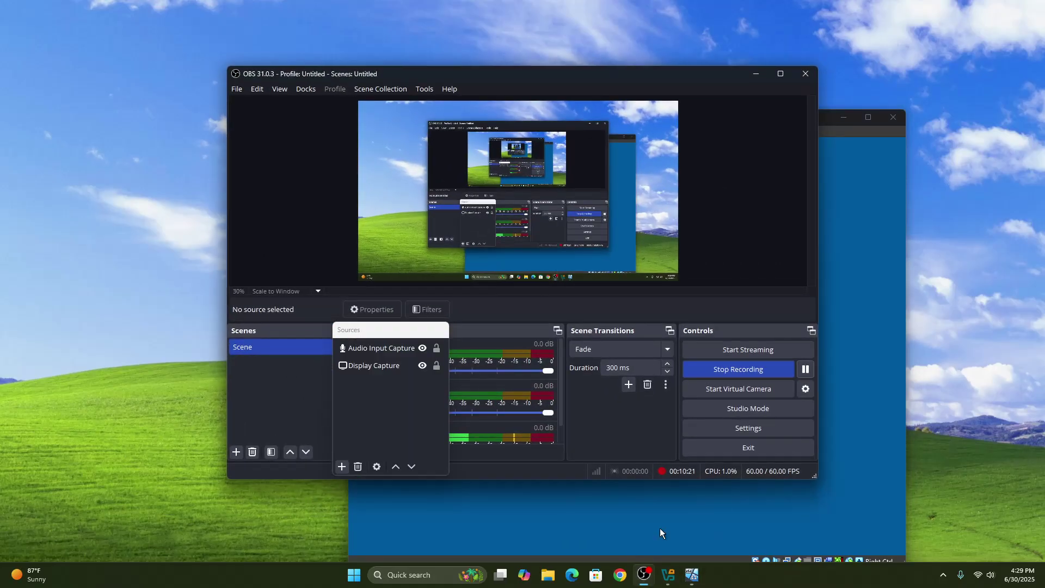